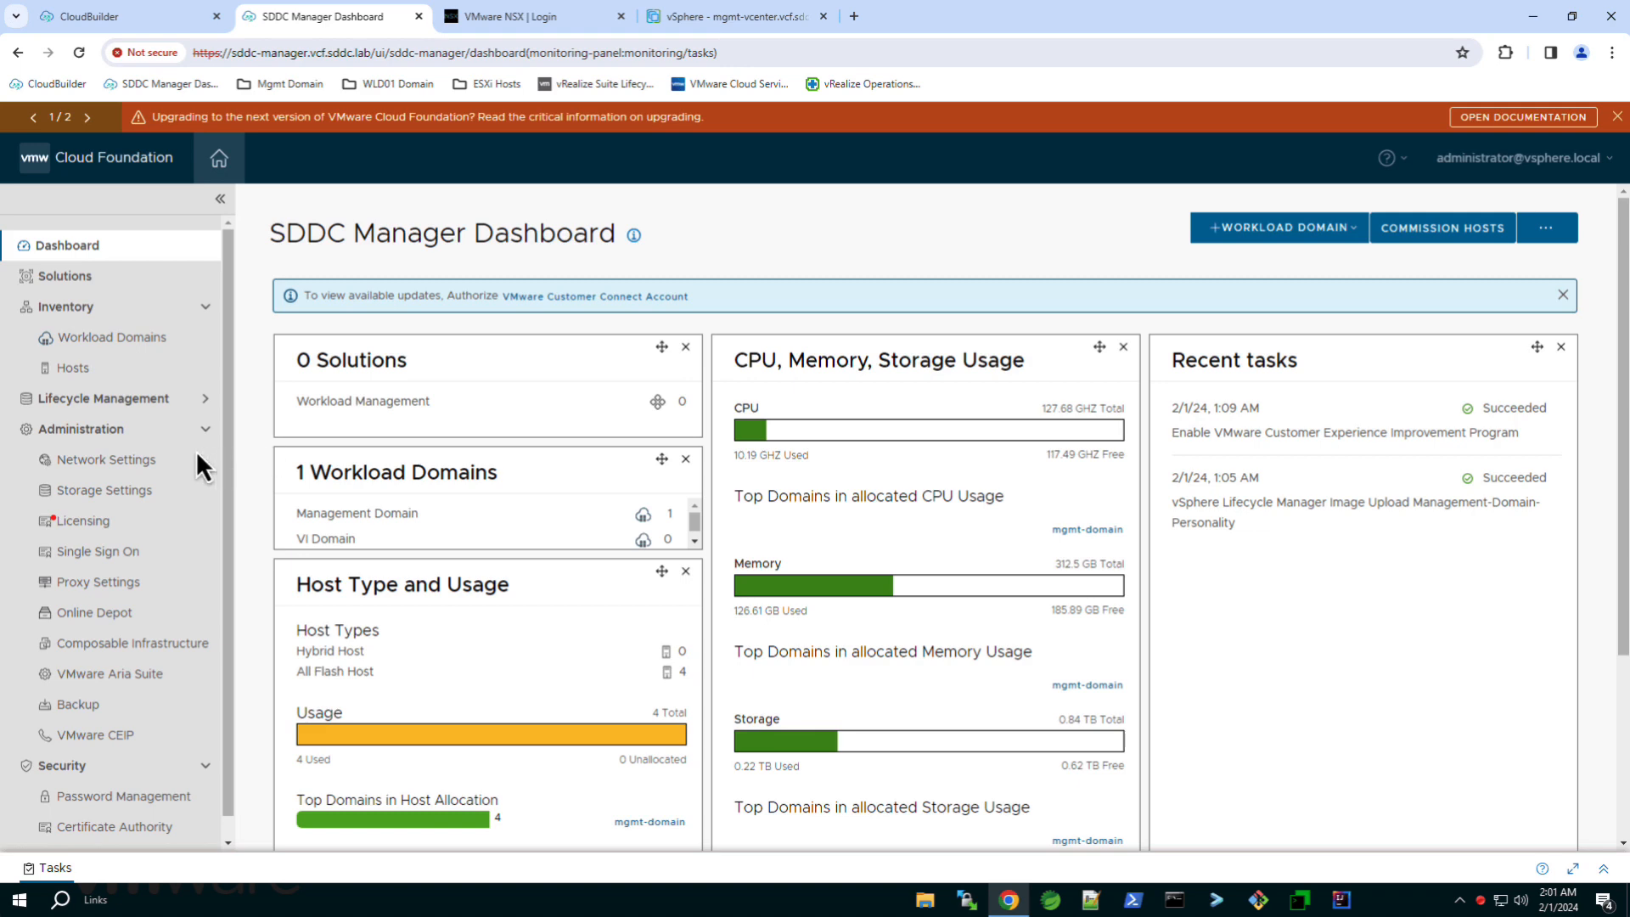
Review the mgmt-pool network details and its editable vMotion and vSAN IP ranges in the network settings.
click(149, 467)
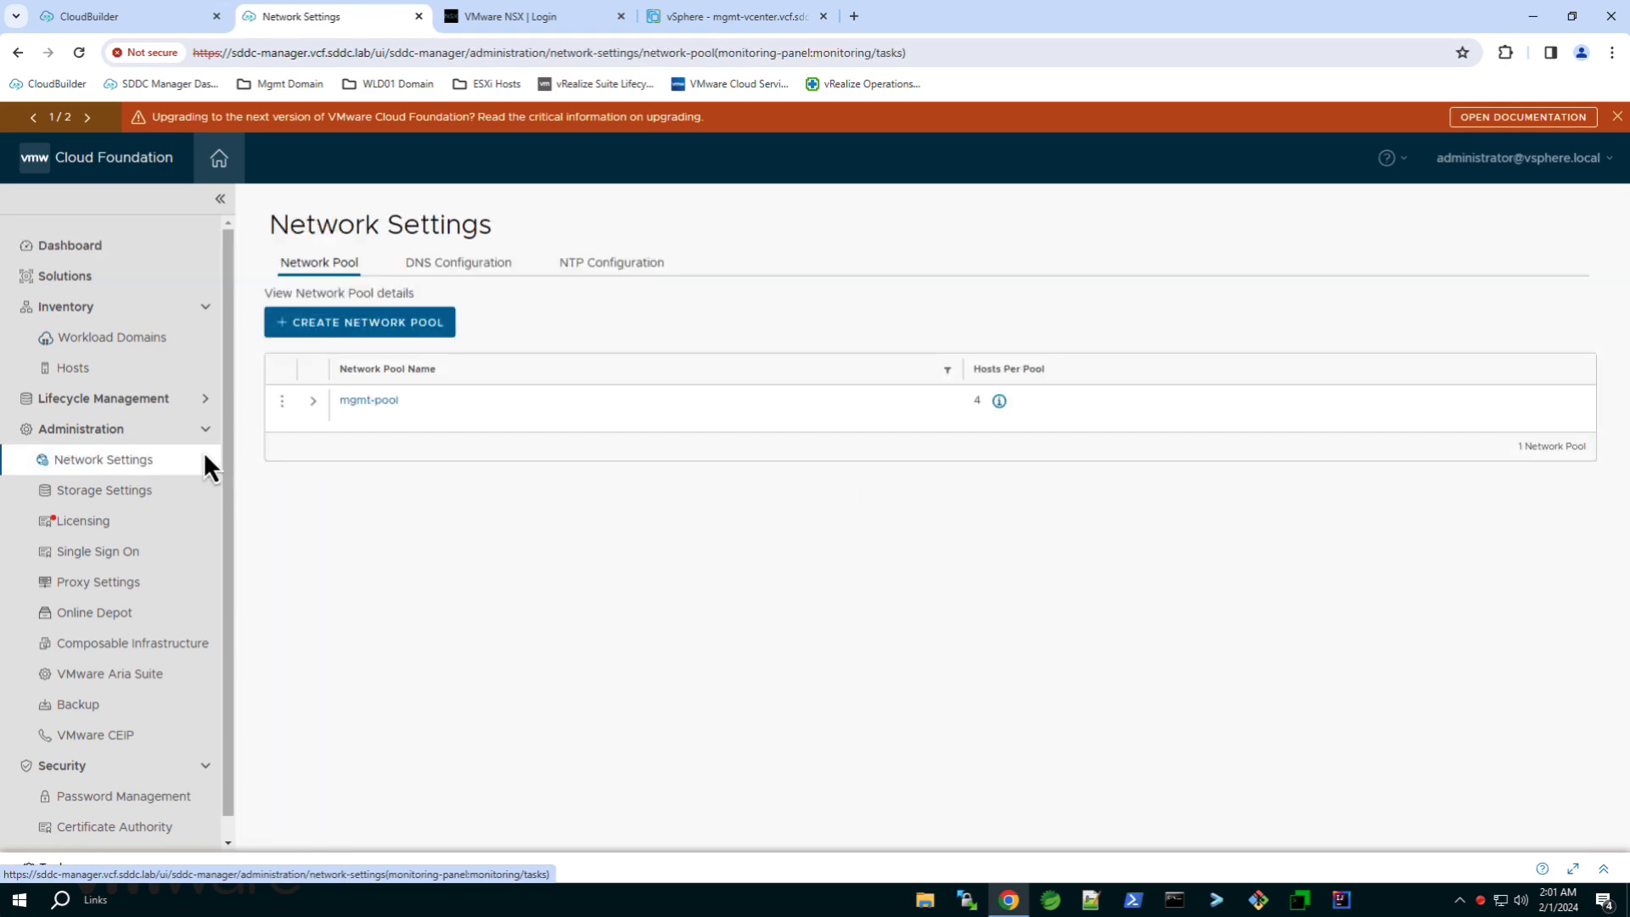
click(314, 403)
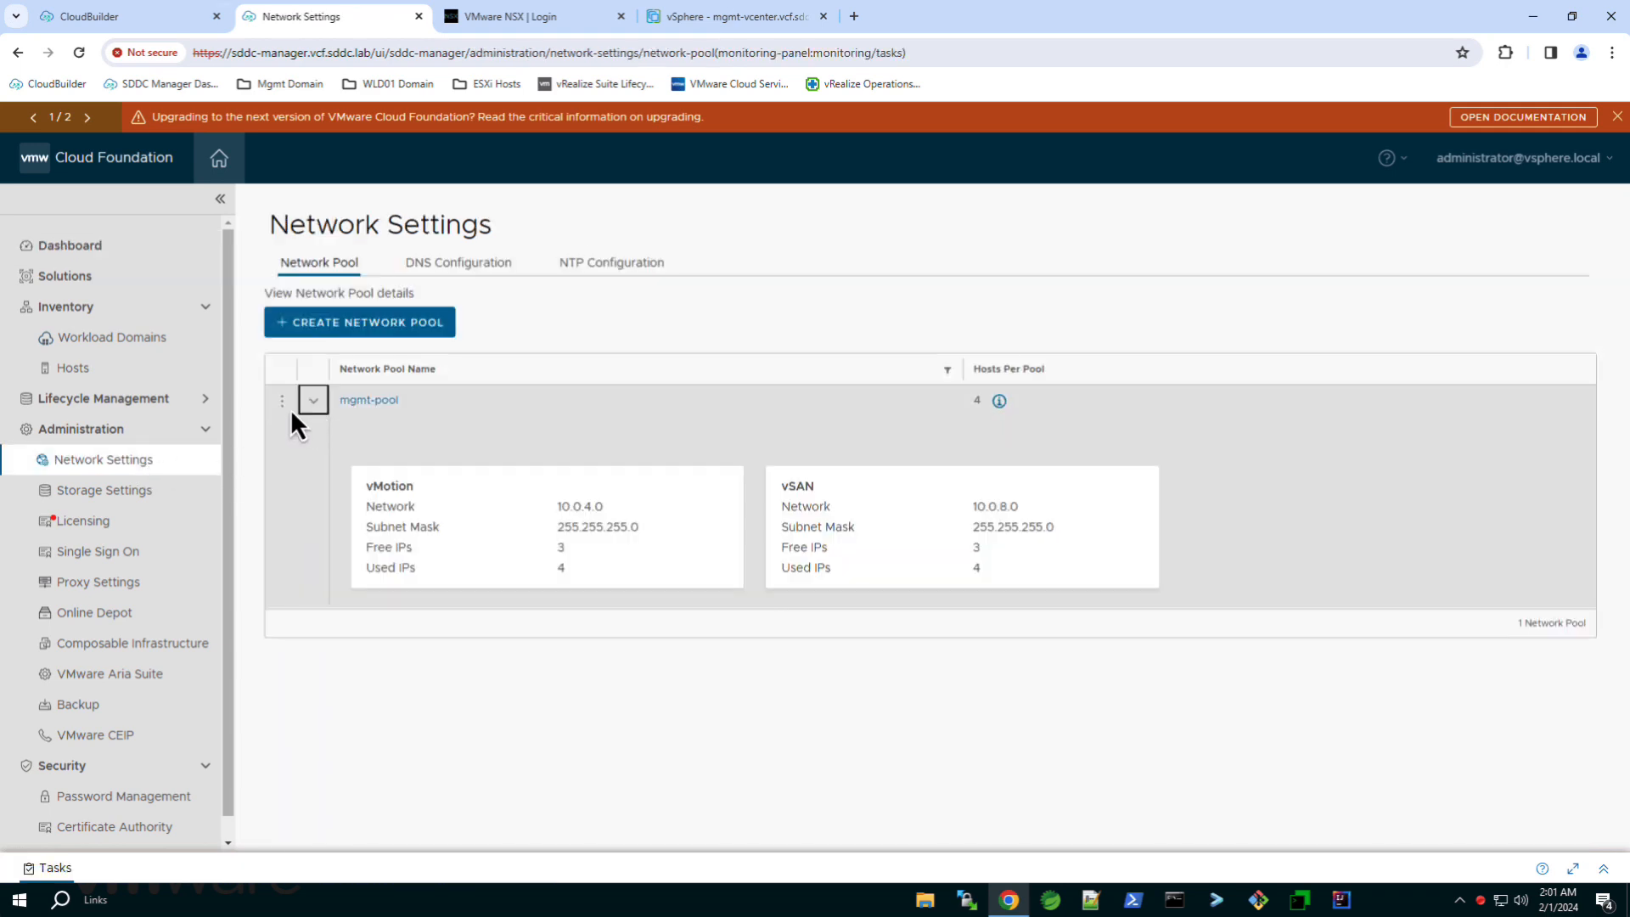
click(283, 402)
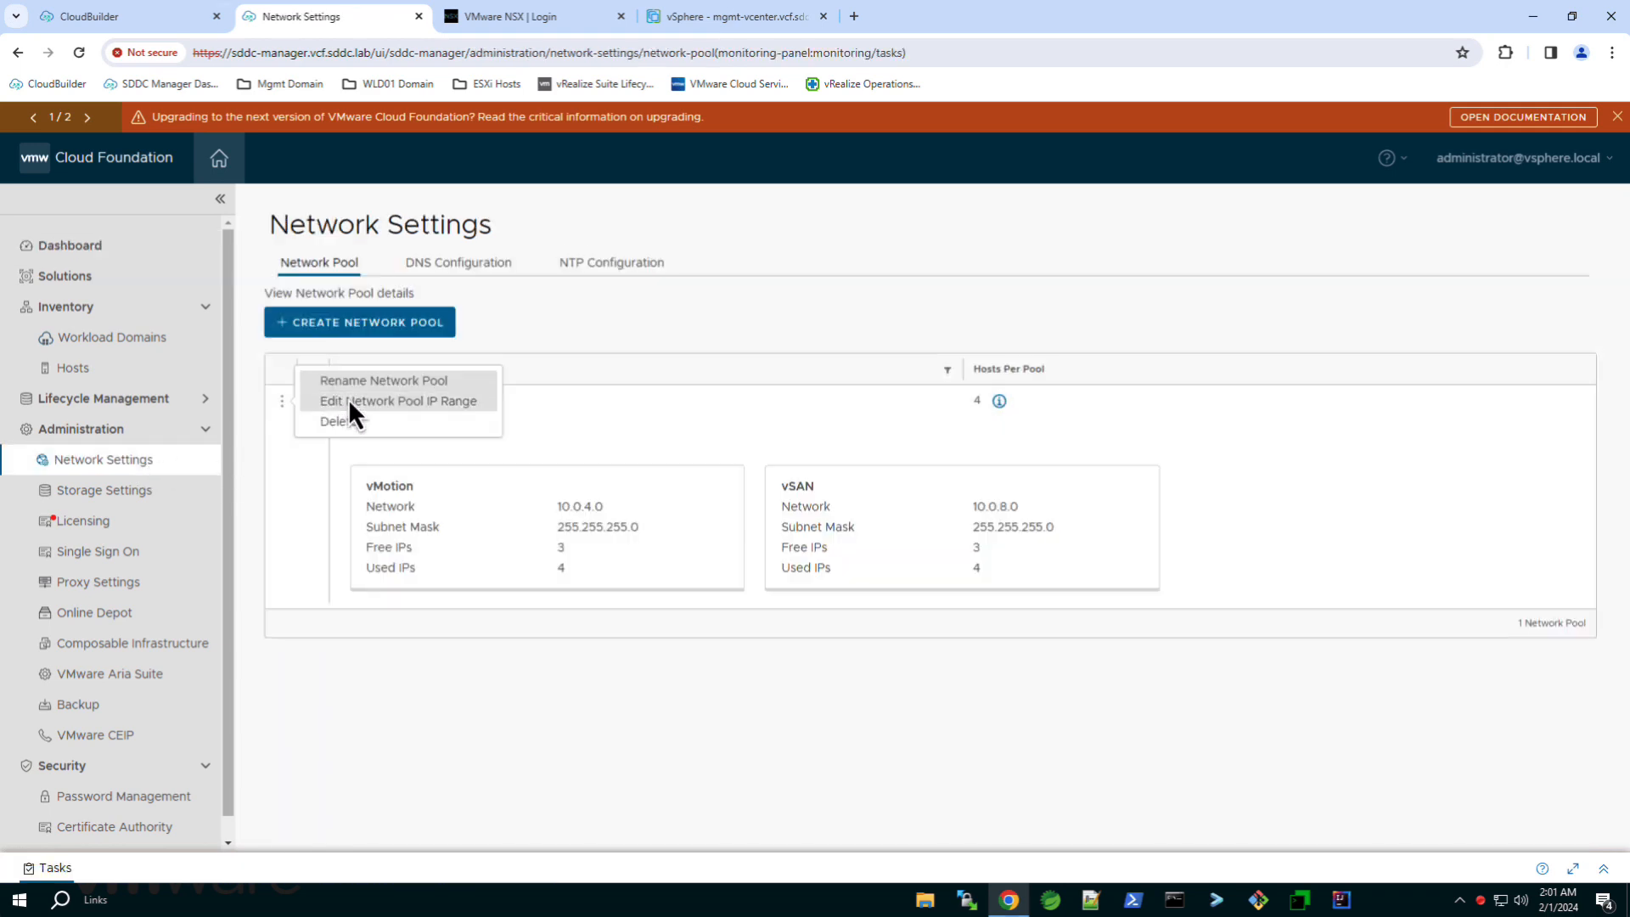
click(348, 401)
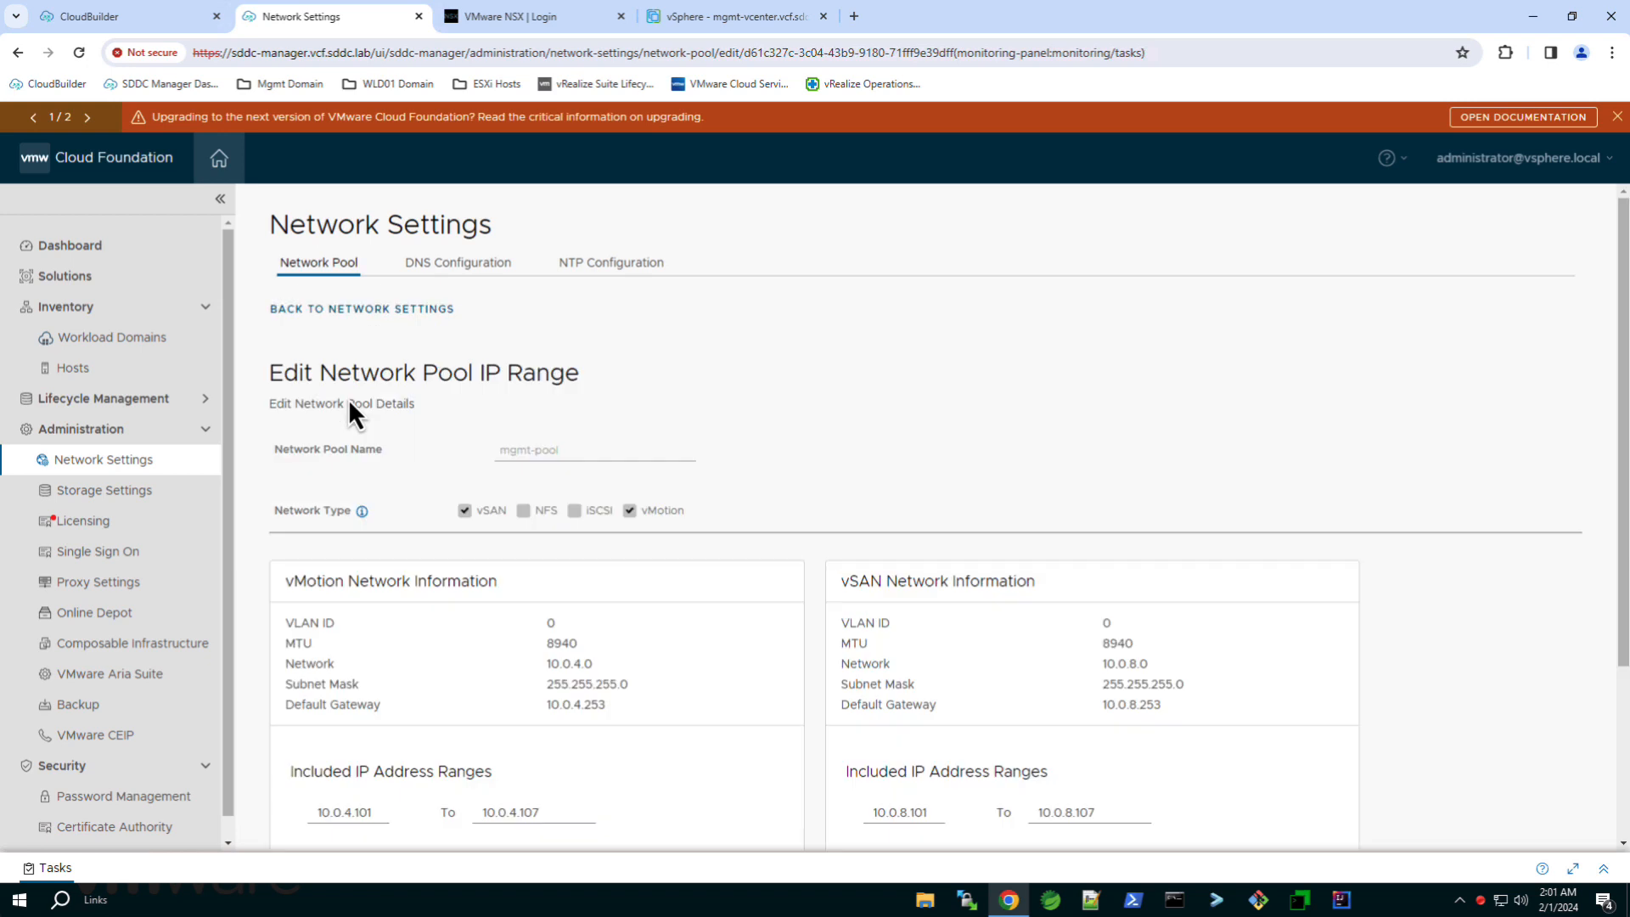
click(338, 310)
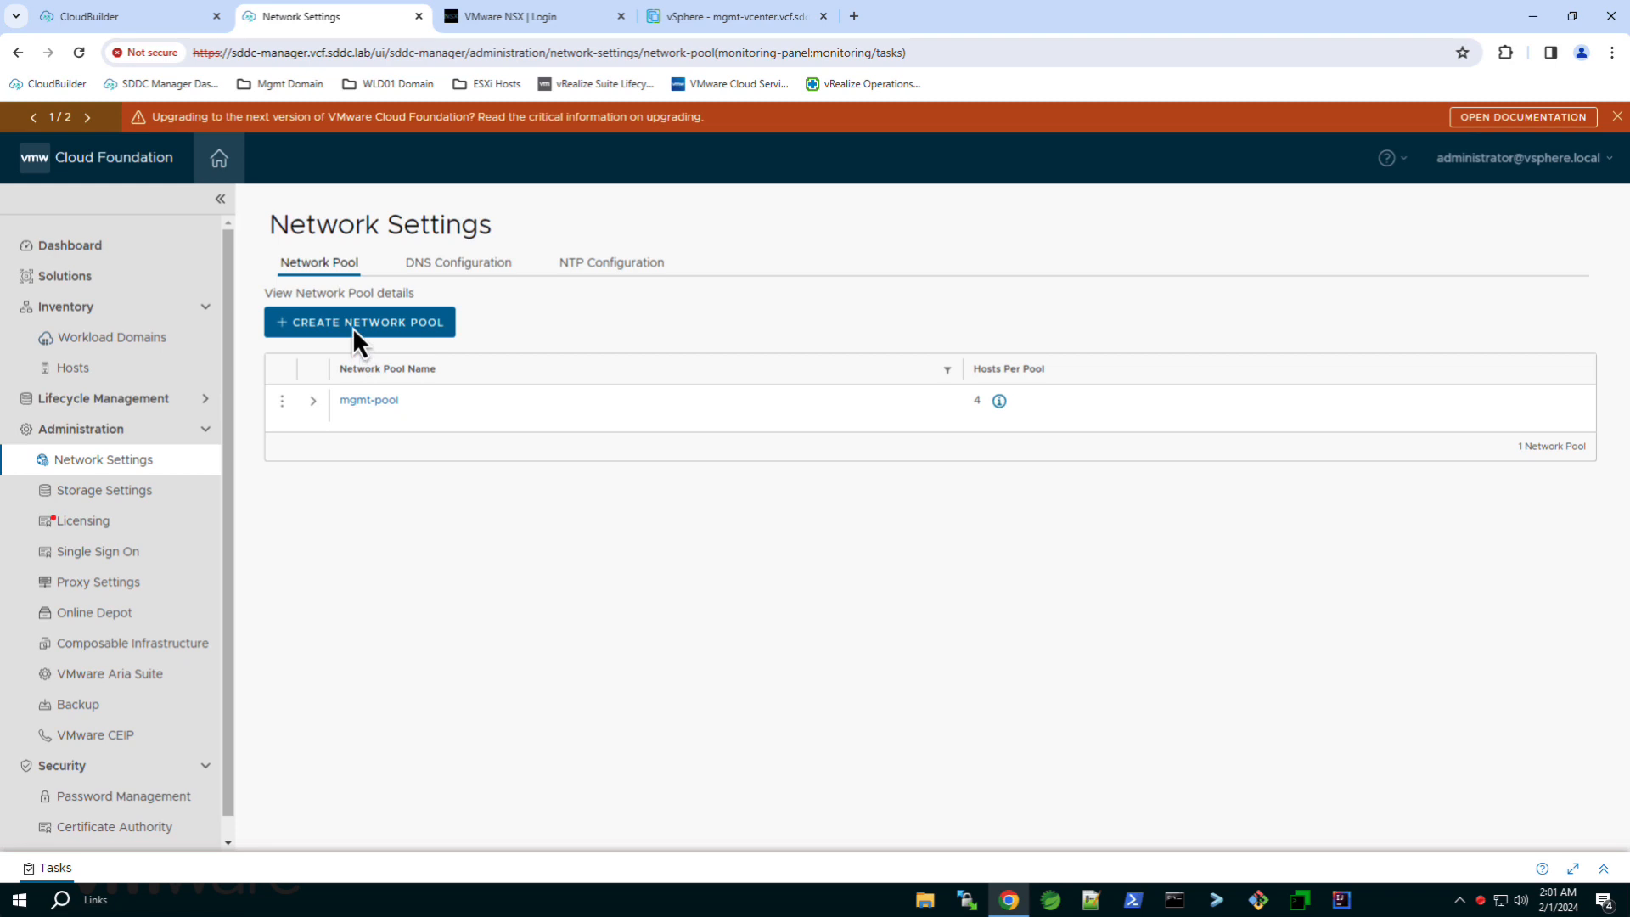
Start a new network pool named prod-pool and add vSAN to its network types alongside vMotion.
click(353, 328)
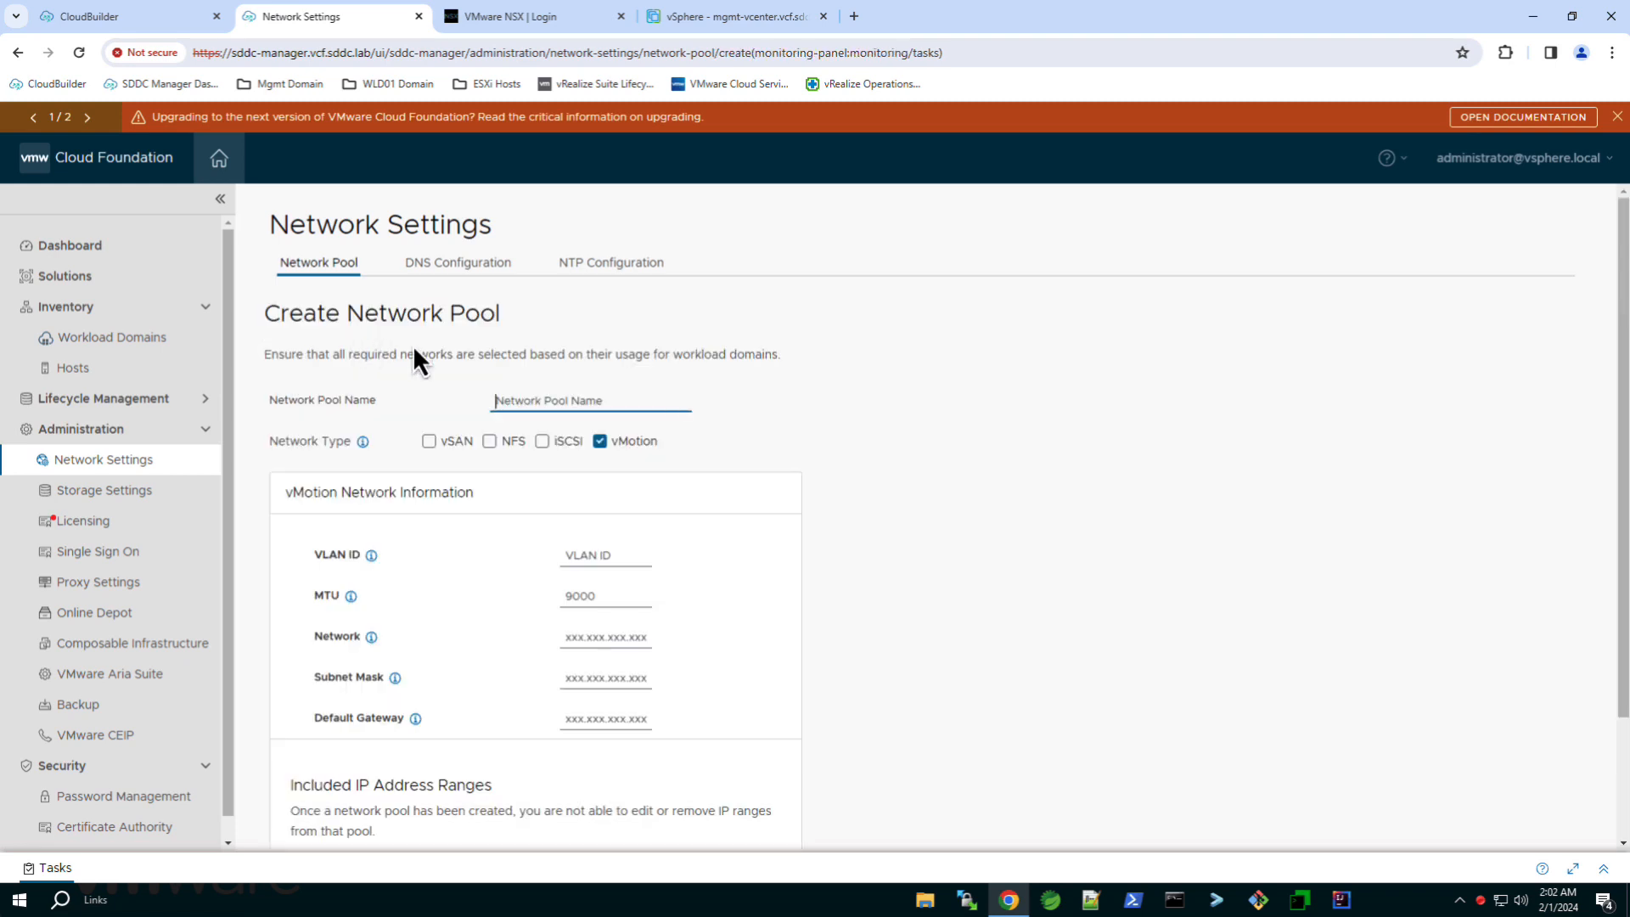
text(prod-pool)
click(428, 441)
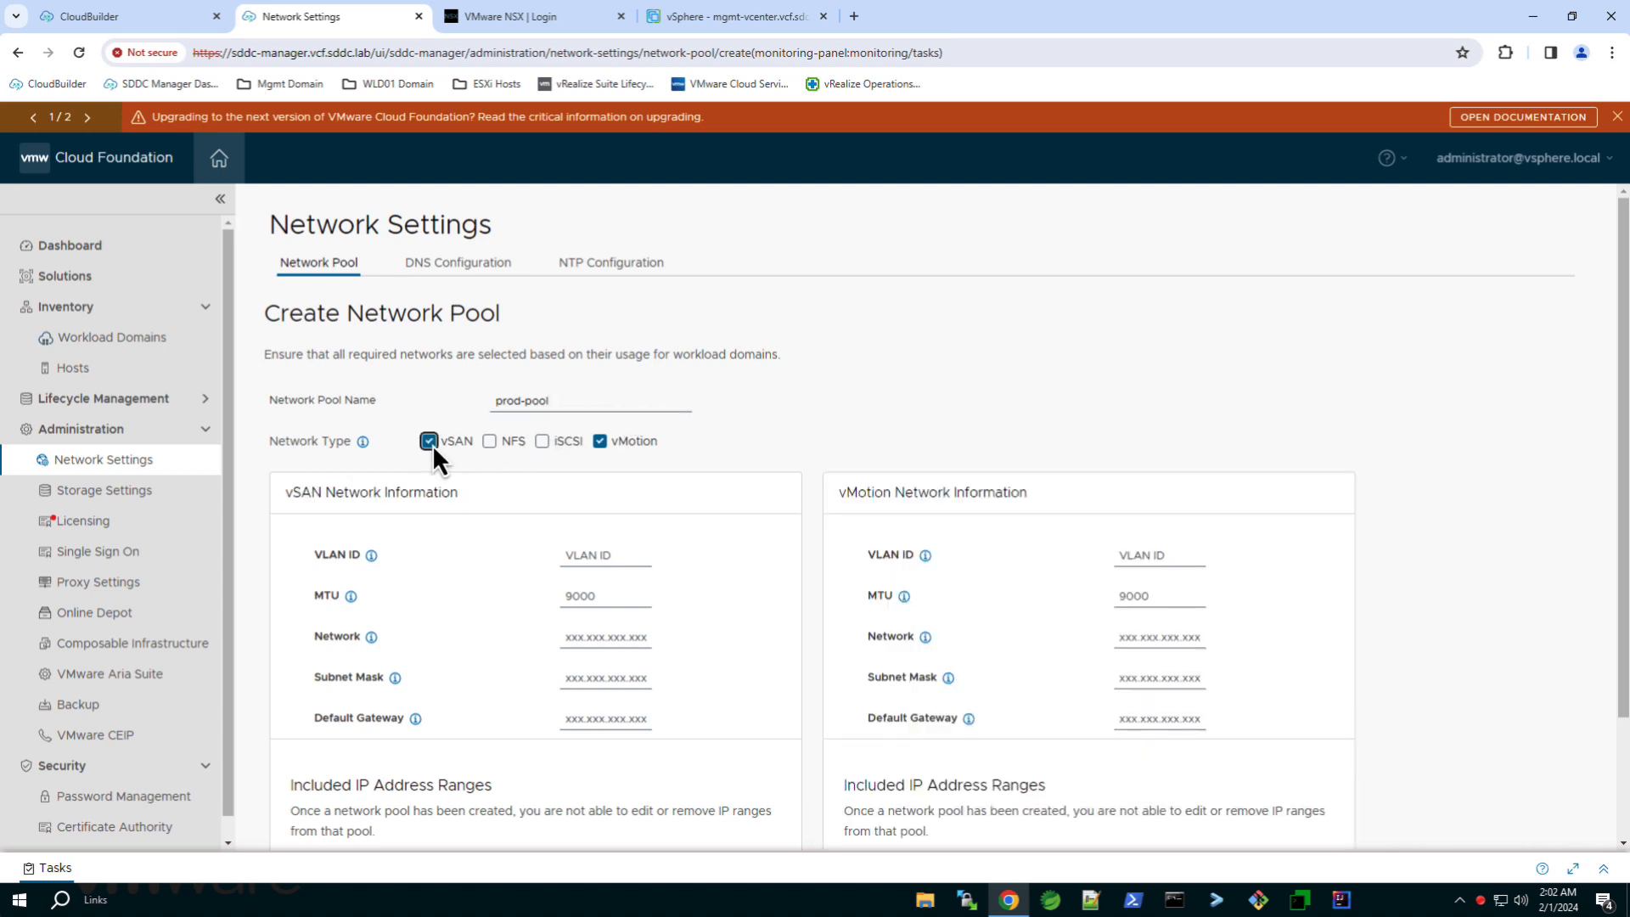
Configure the pool's vSAN network with VLAN ID 0, MTU 8940, network 10.0.8.0, subnet mask 255.255.255.0 and default gateway 10.0.8.253.
click(644, 564)
text(0)
key(Tab)
text(8940)
key(Tab)
text(10.0.8.0)
key(Tab)
text(255.255.255.0)
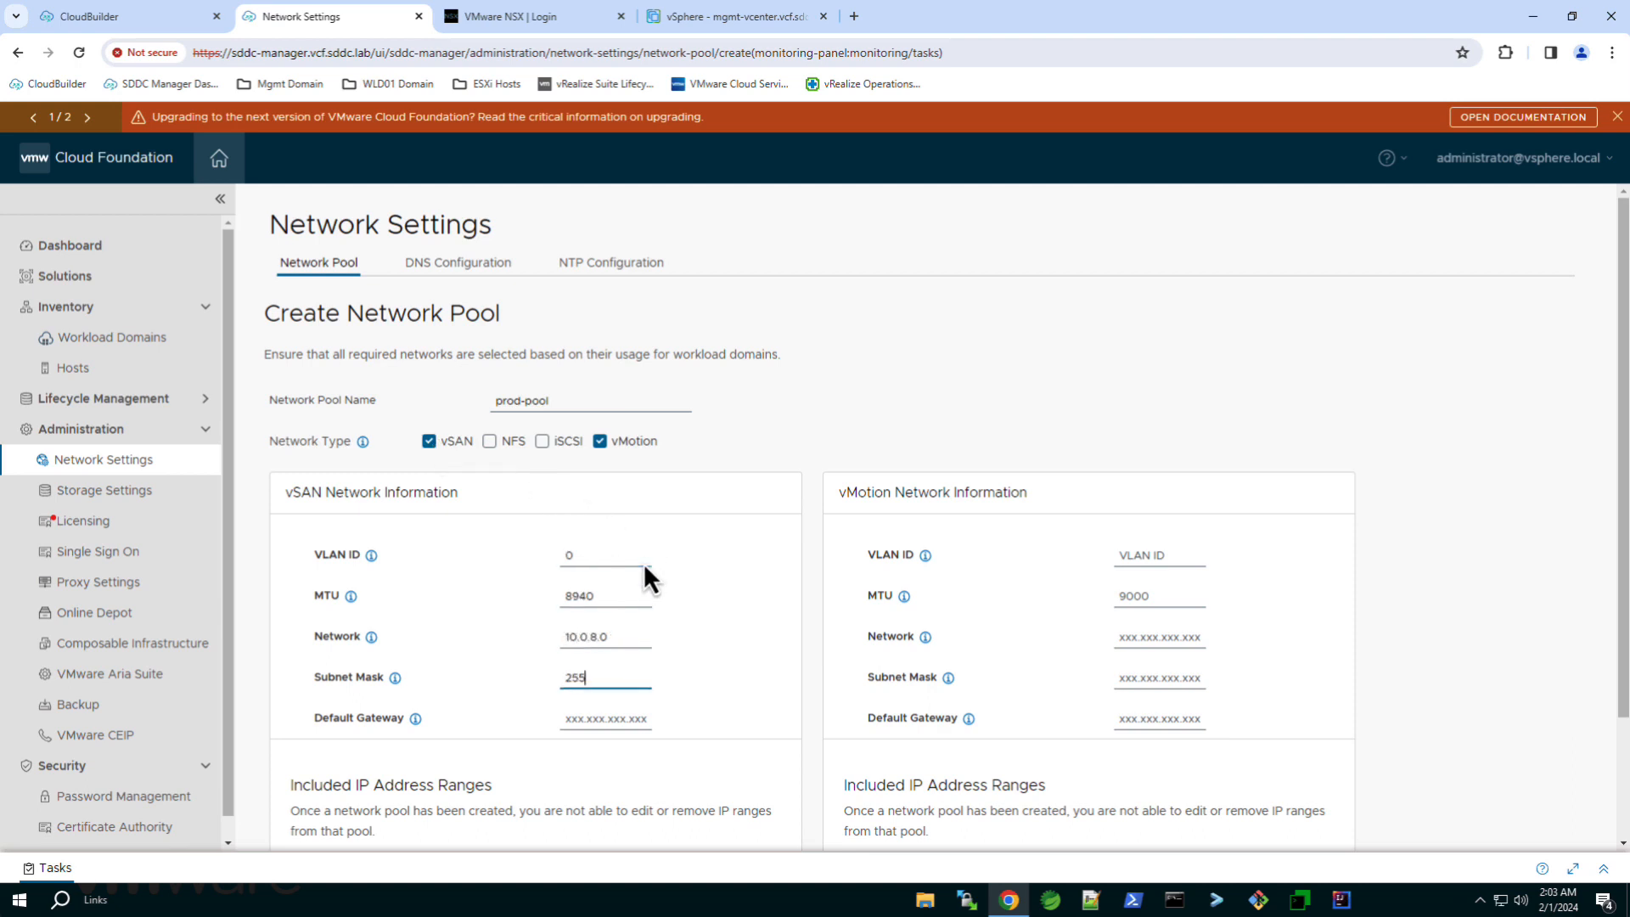
key(Tab)
text(10.0.8.253)
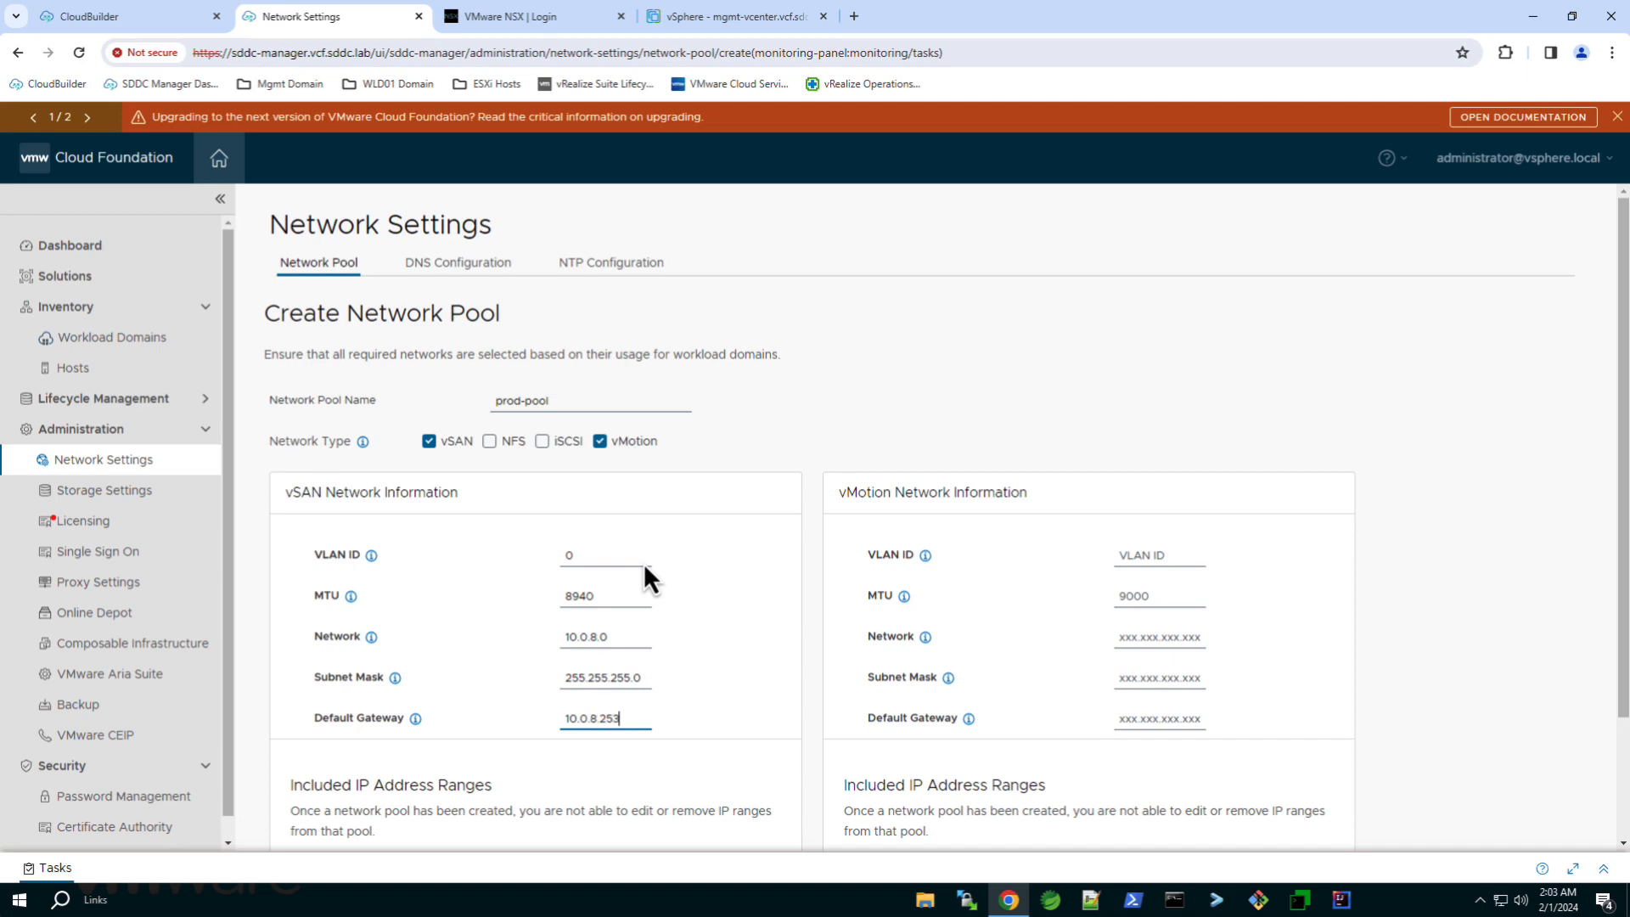
Add the included IP address range 10.0.8.108 to 10.0.8.120 to the vSAN network.
scroll(646, 567, down, 2)
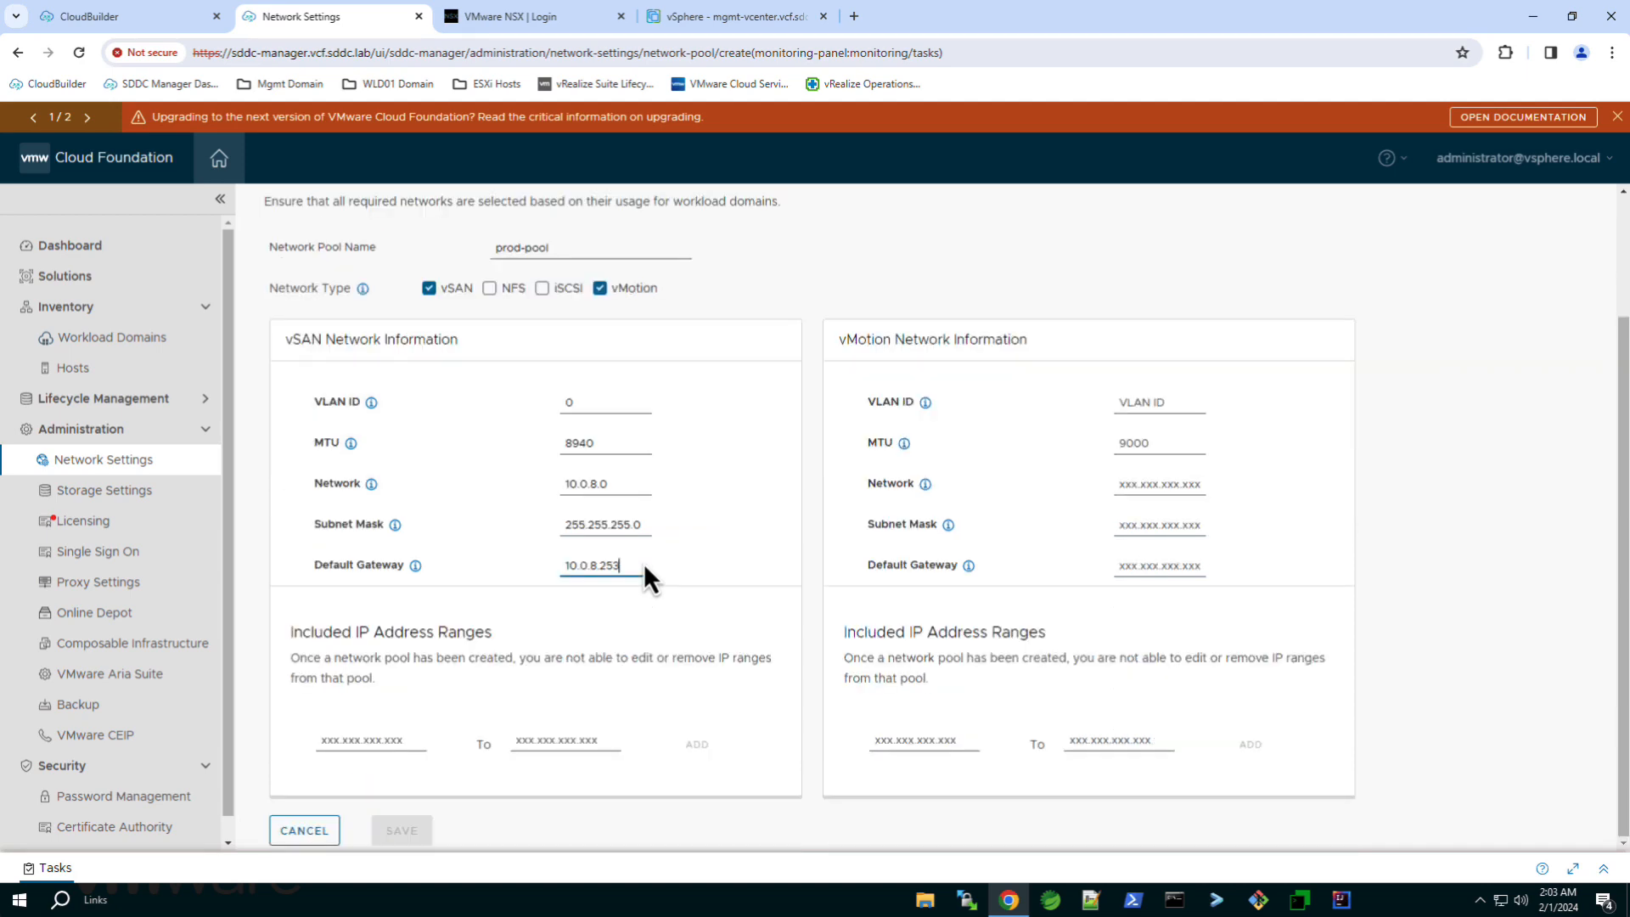
click(396, 737)
text(10.0.8.108)
key(Tab)
text(10.0.8.120)
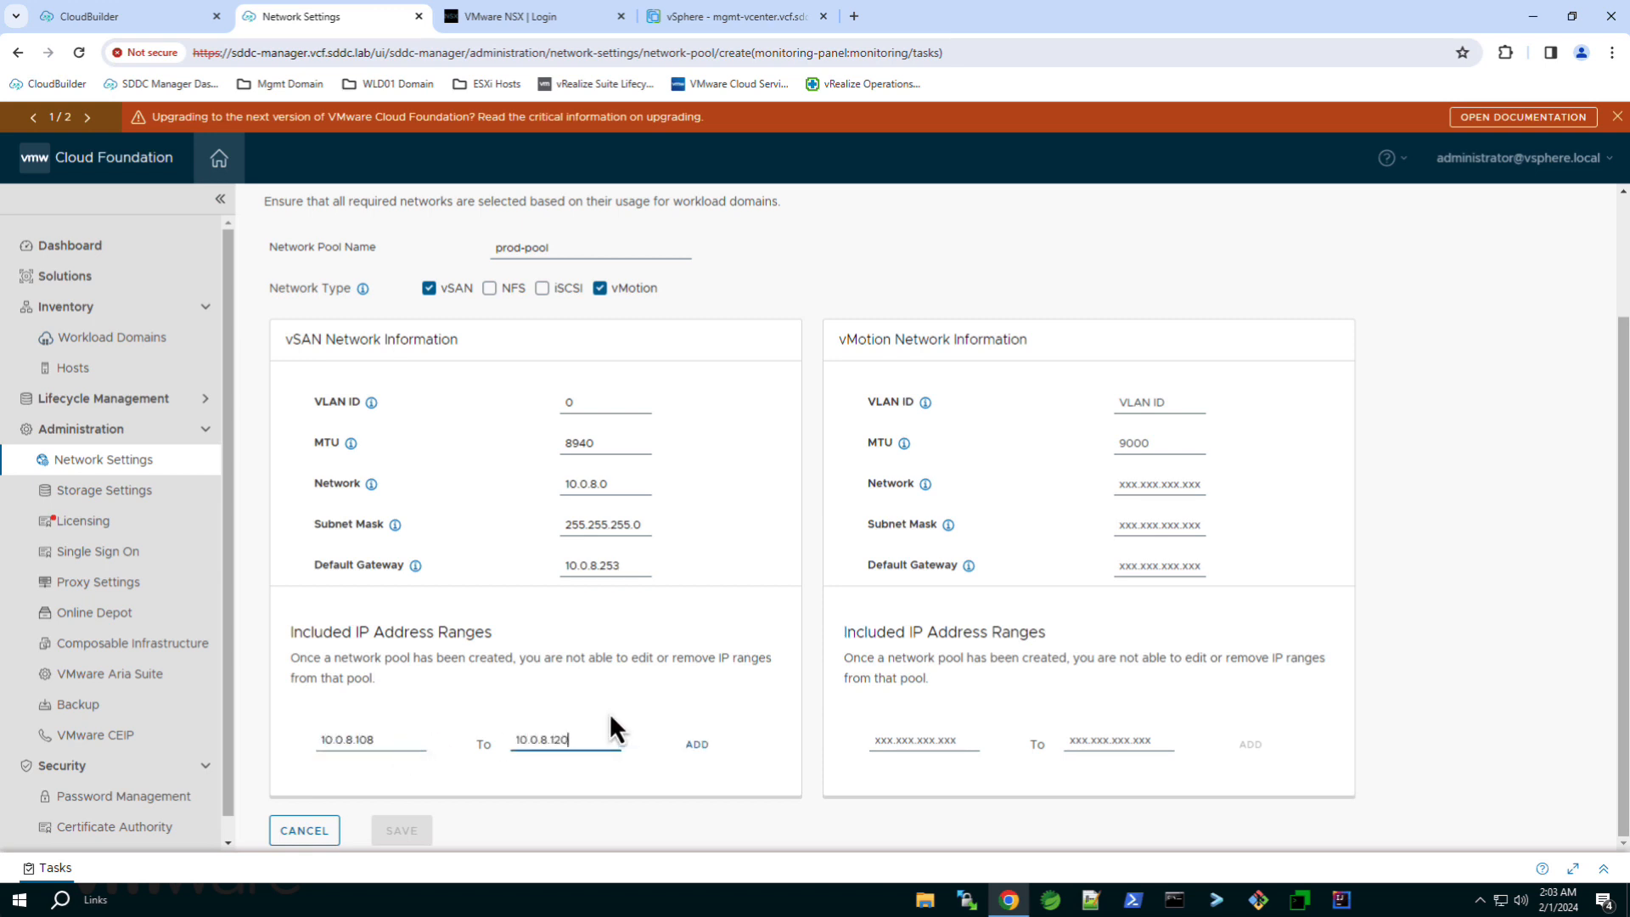
click(700, 745)
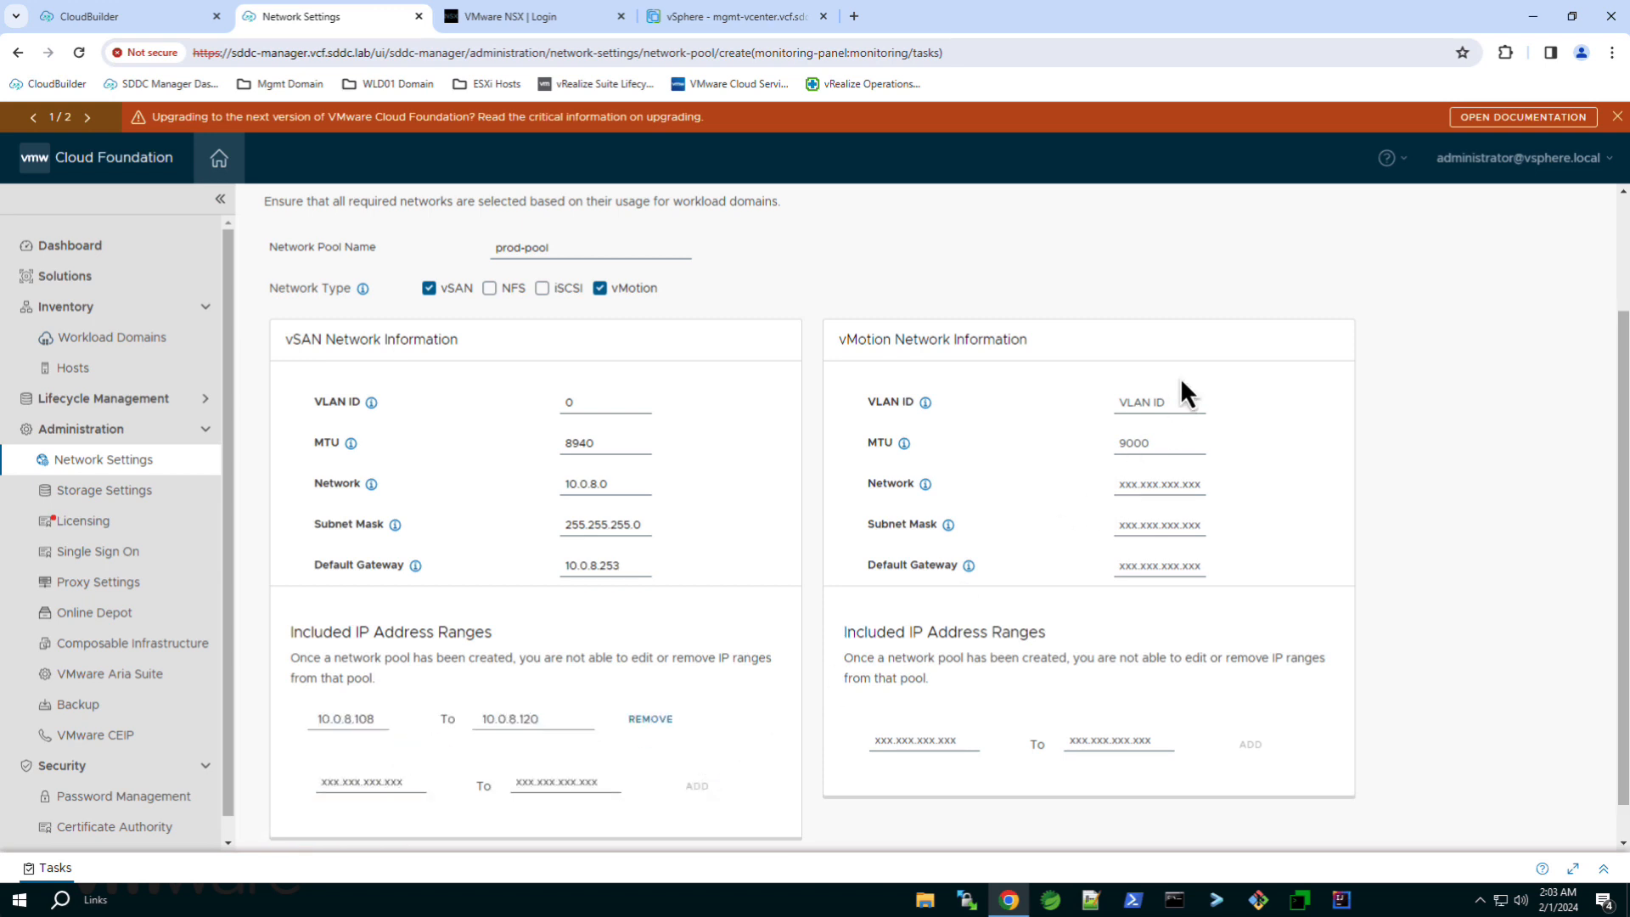
Configure the pool's vMotion network with VLAN ID 0, MTU 8940, network 10.0.4.0, subnet mask 255.255.255.0 and default gateway 10.0.4.253.
click(1174, 404)
text(0)
key(Tab)
text(8940)
key(Tab)
text(10.0.4)
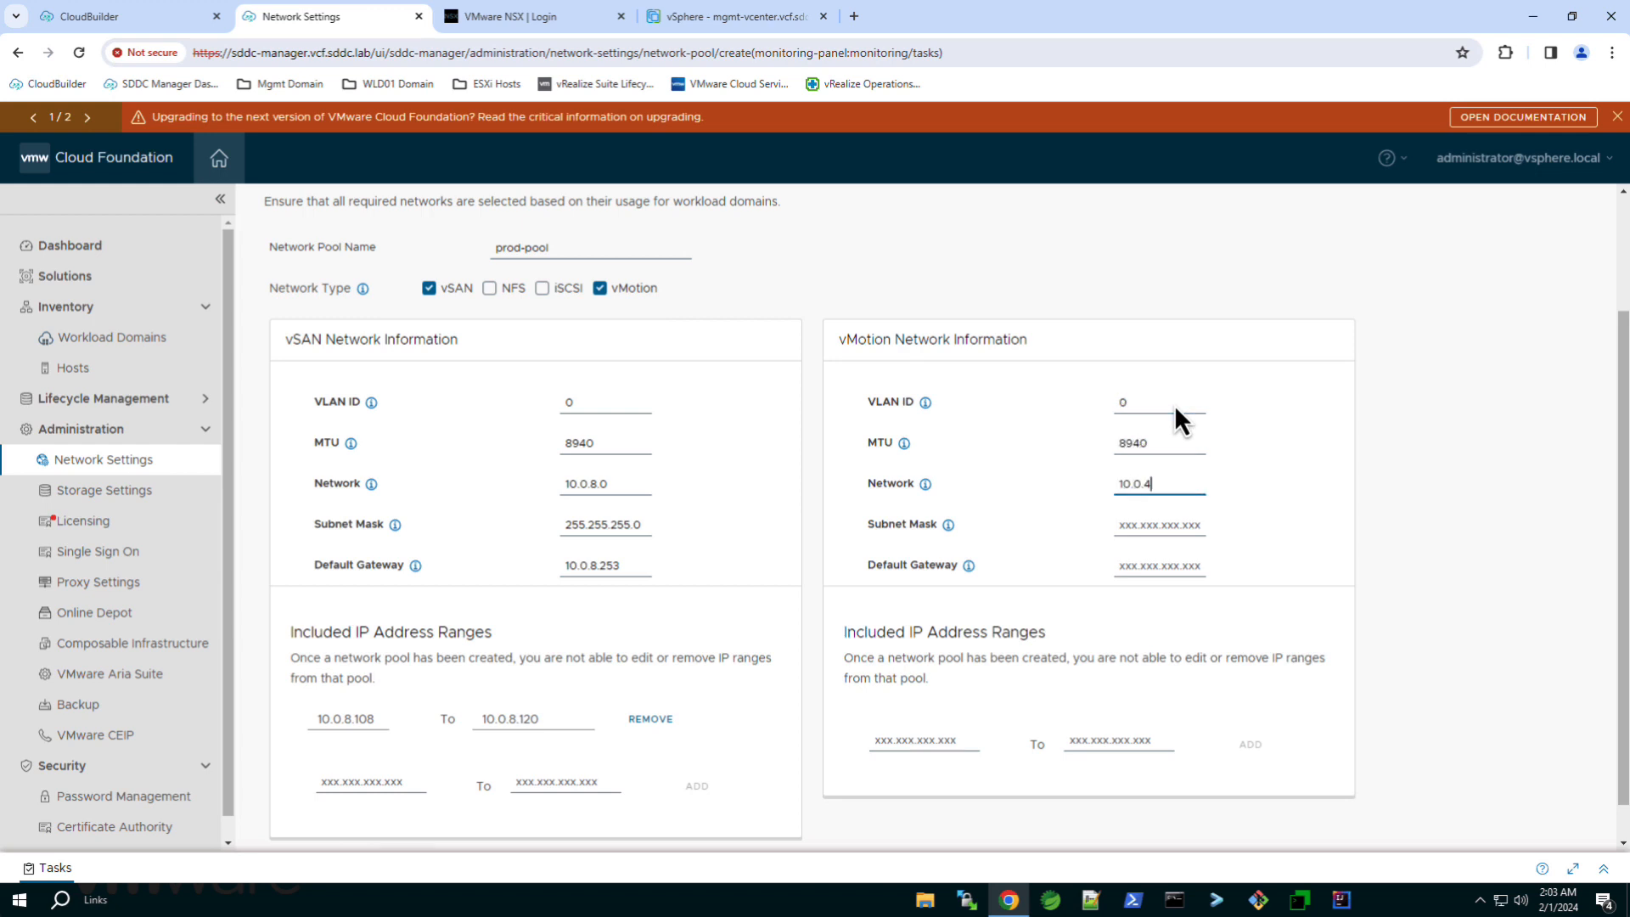
text(.0)
key(Tab)
text(255.255.255.0)
key(Tab)
text(10.0)
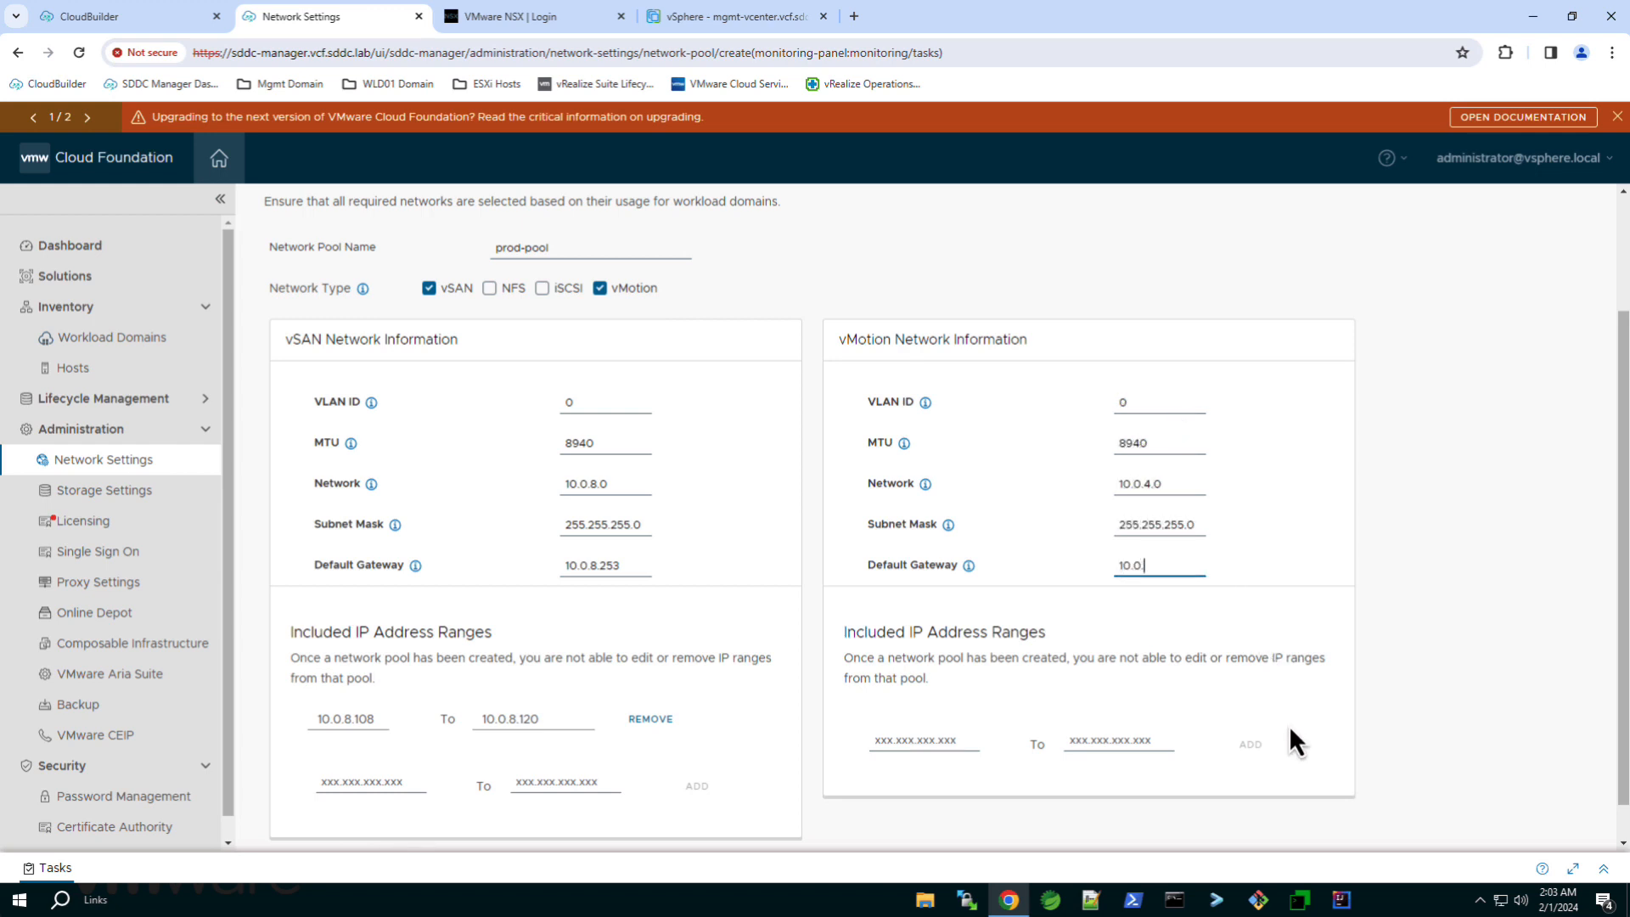
text(.4.253)
Add the included IP address range 10.0.4.108 to 10.0.4.120 to the vMotion network and save the pool.
key(Tab)
text(10.0.4.108)
key(Tab)
text(10)
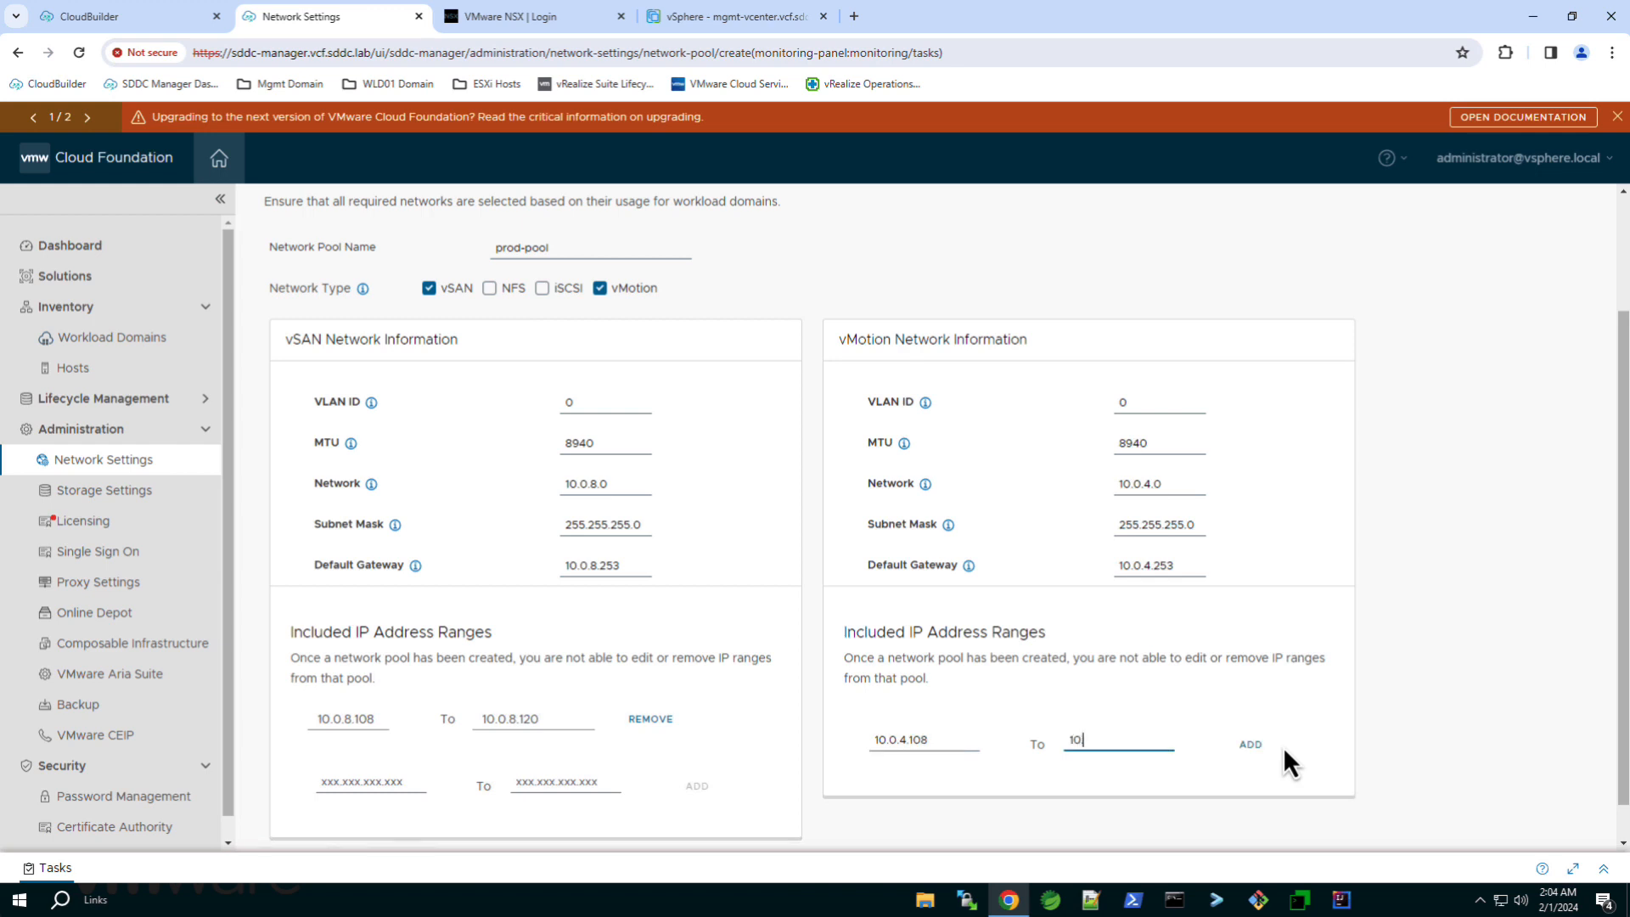
text(.0.4.120)
click(1255, 747)
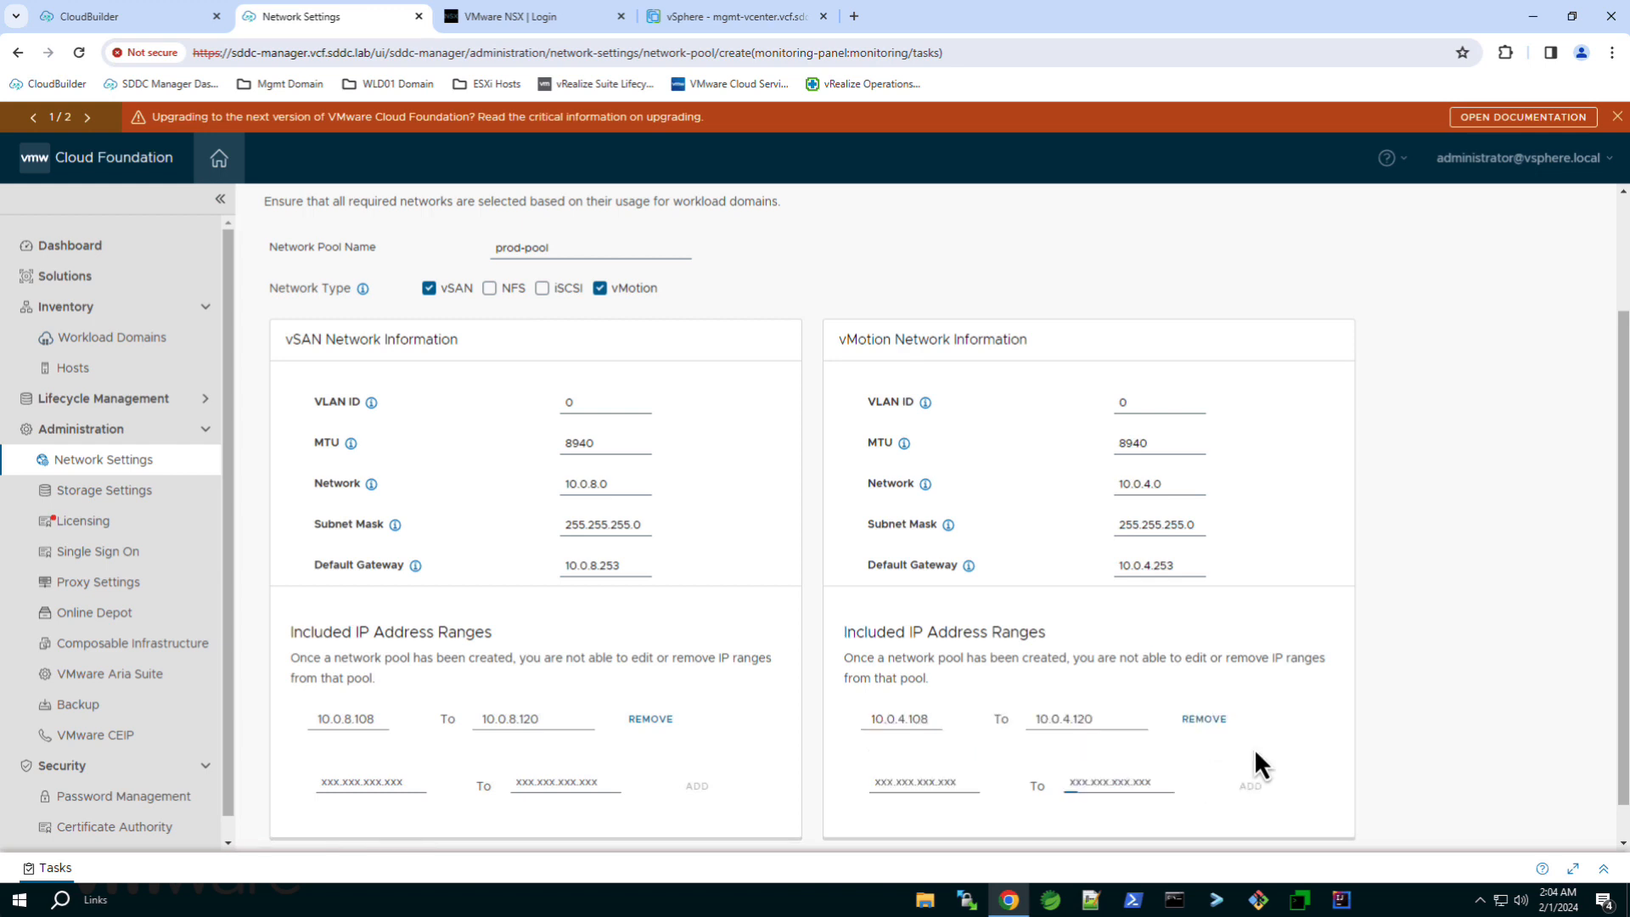
scroll(1255, 747, down, 1)
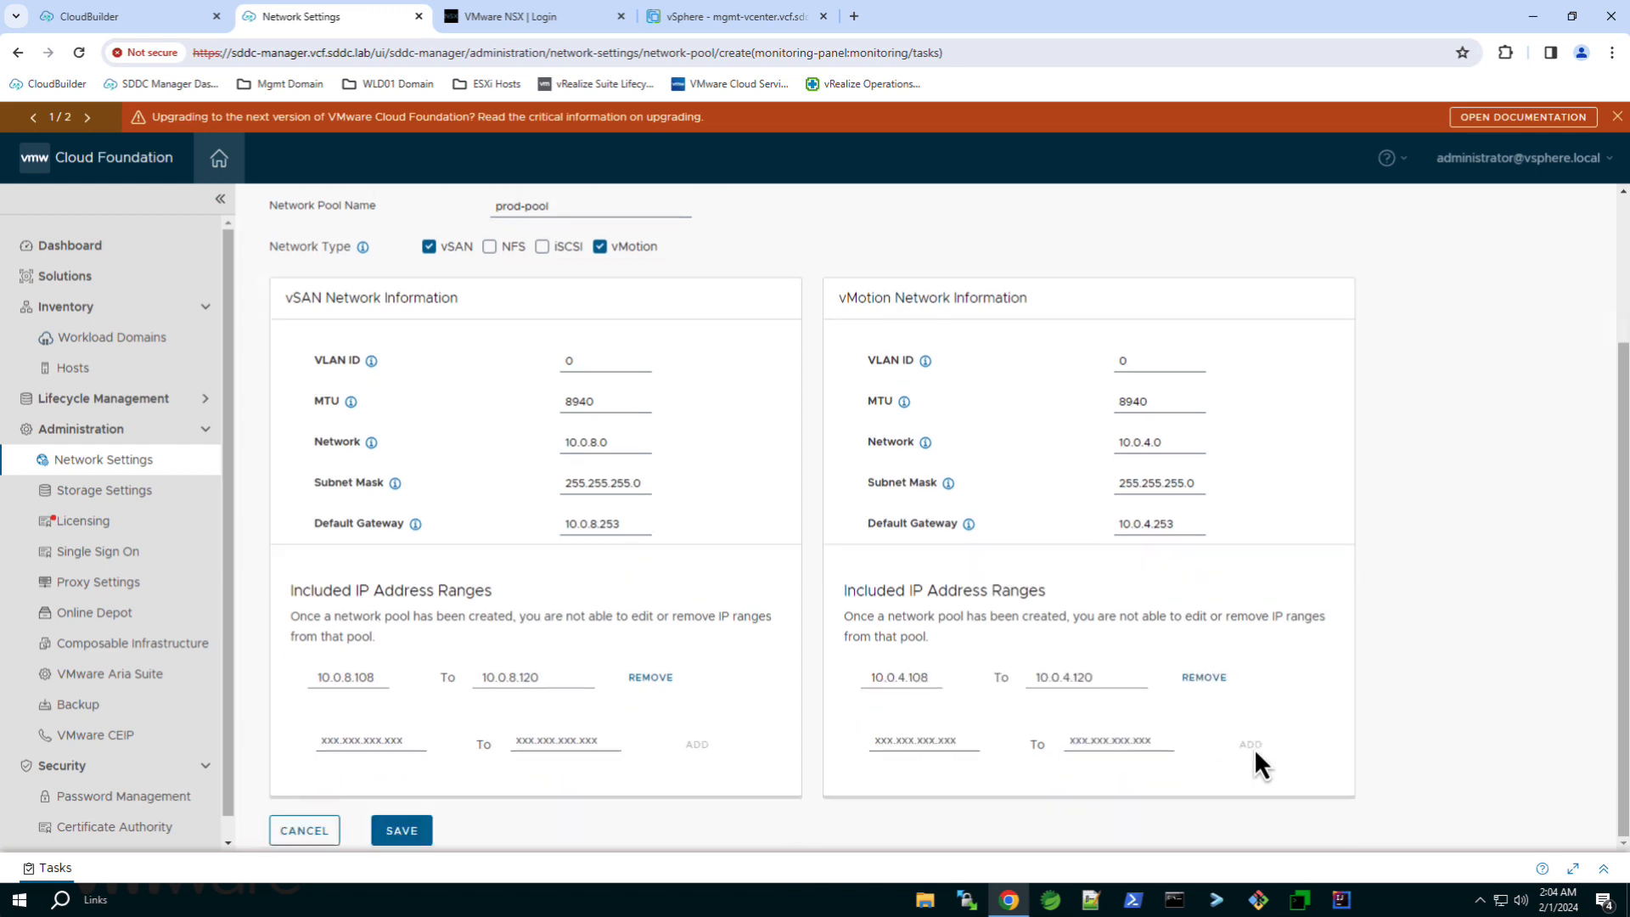
click(418, 836)
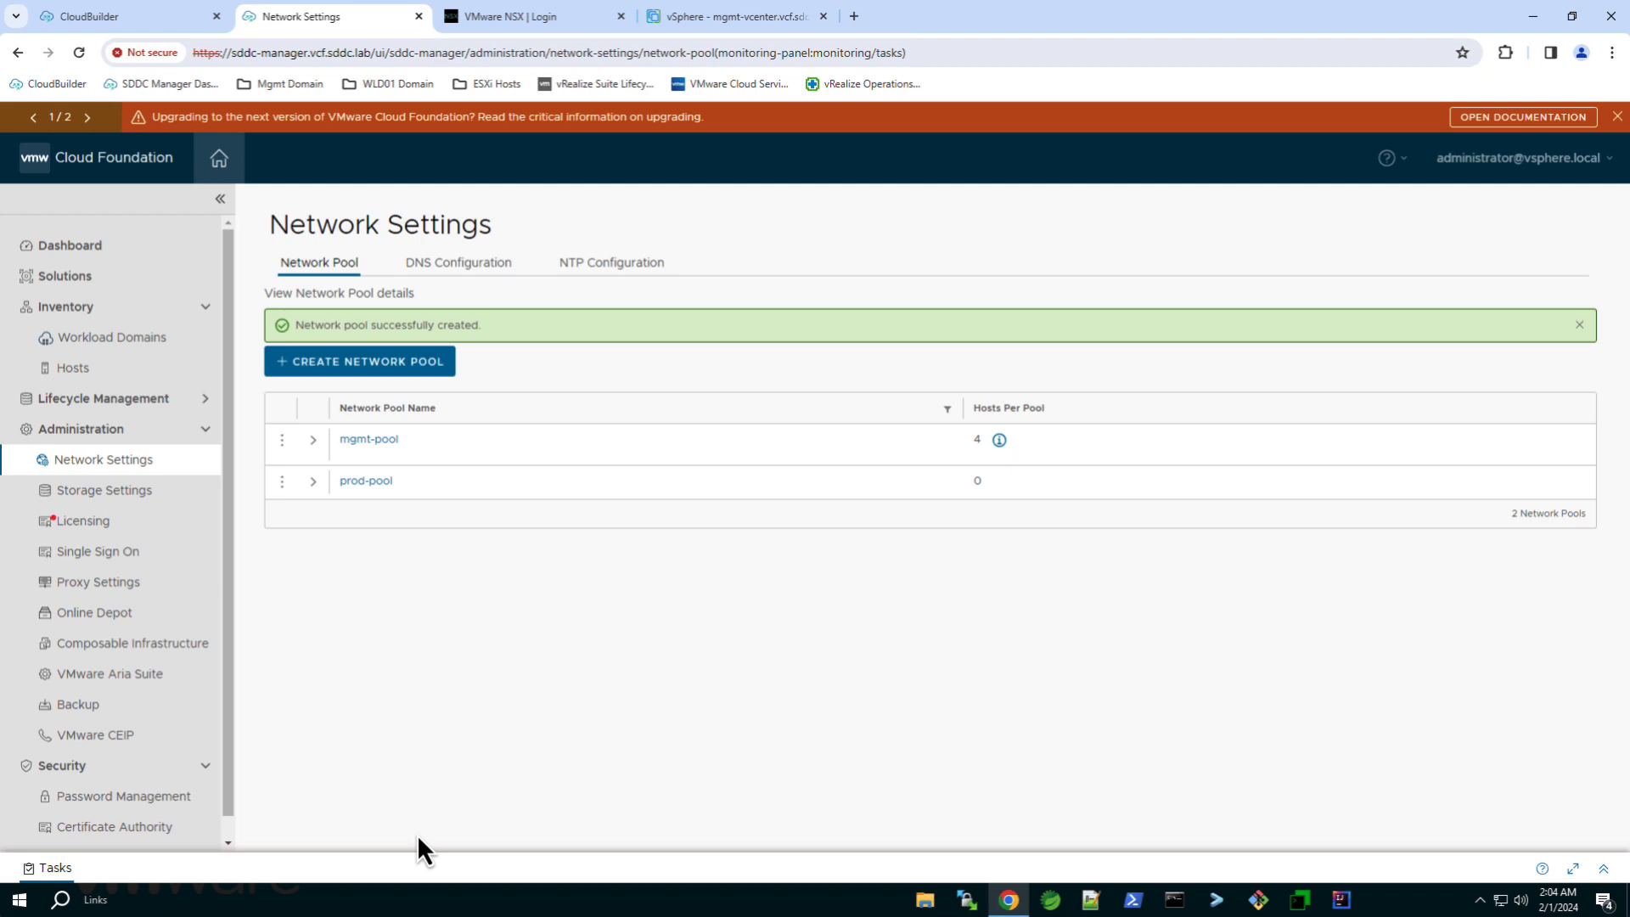
Show the unassigned hosts in the inventory, start commissioning hosts and accept all checklist criteria.
click(121, 369)
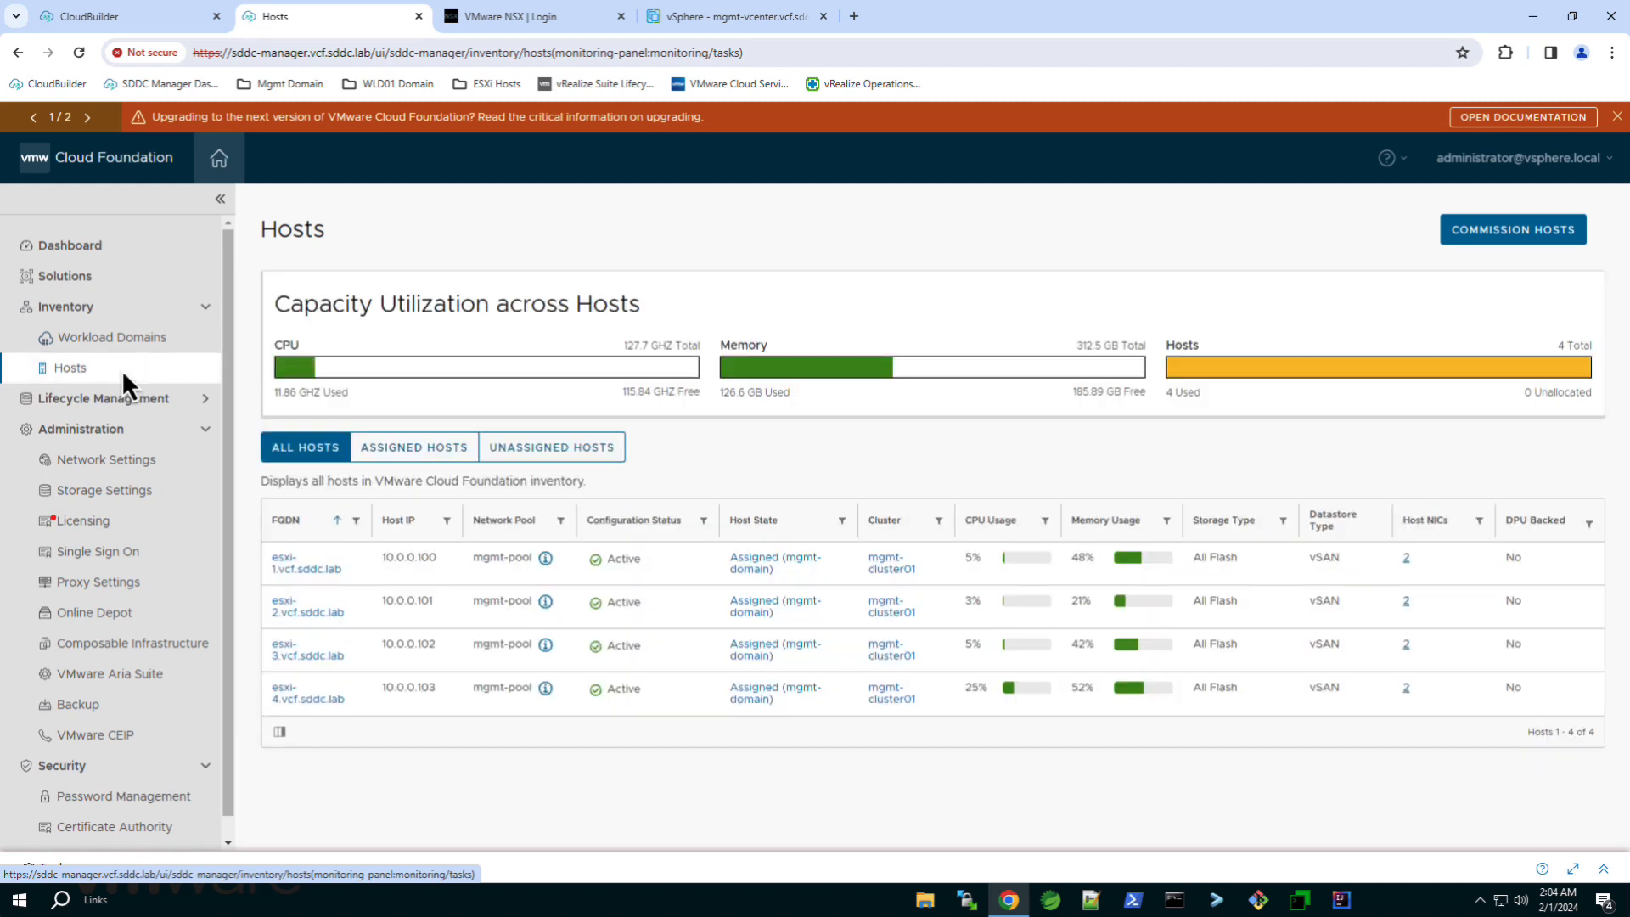
click(528, 447)
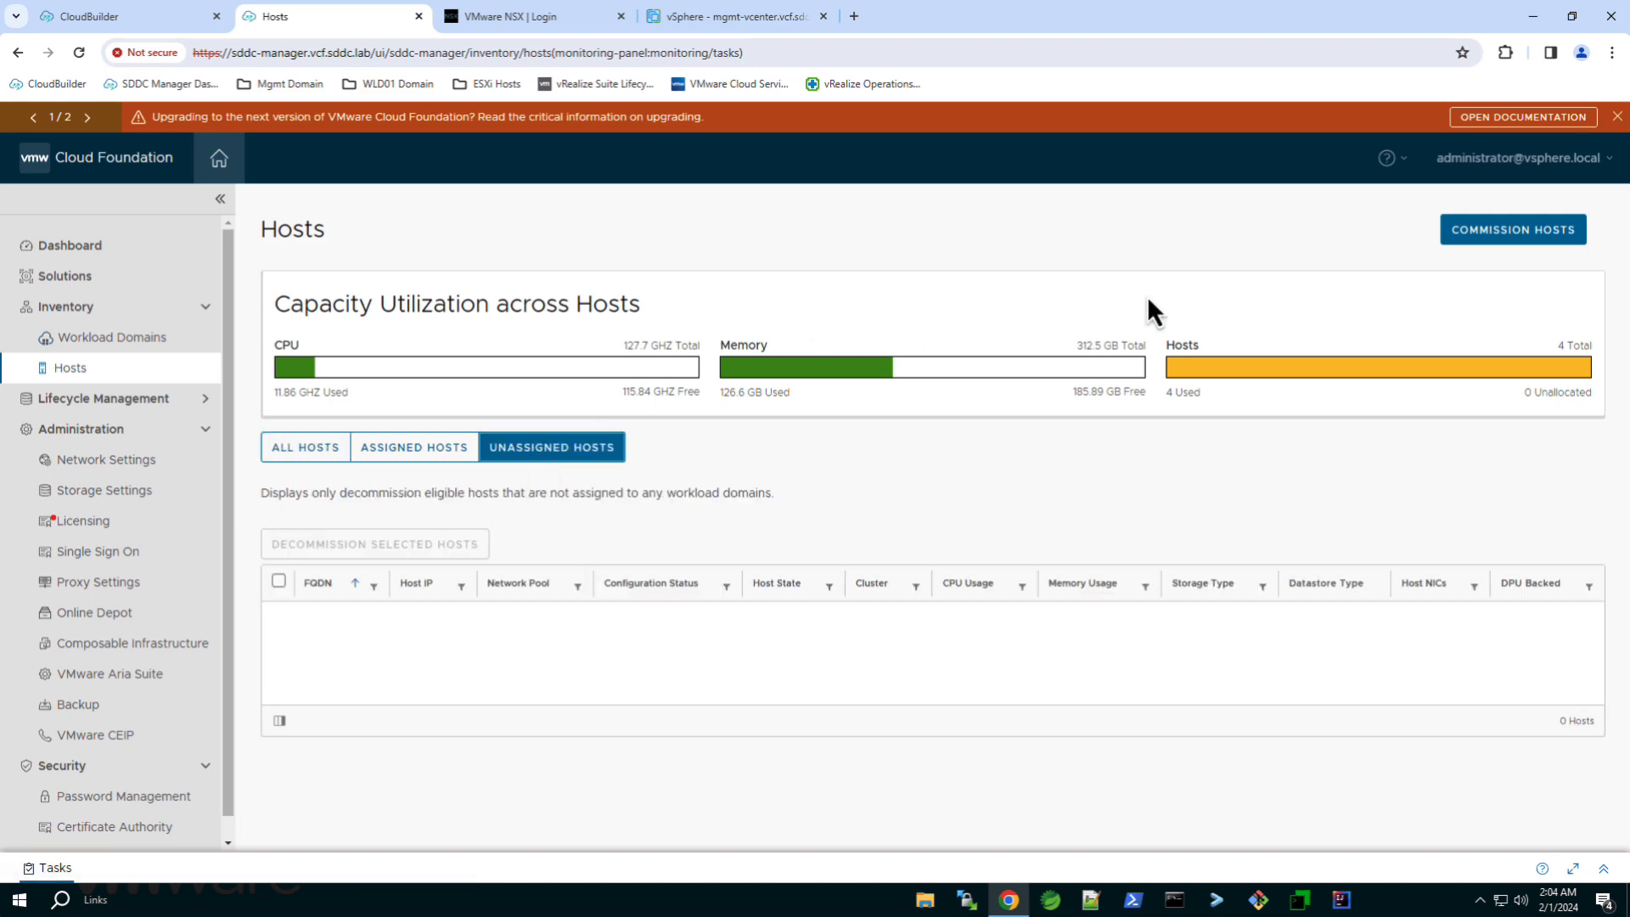
click(1485, 237)
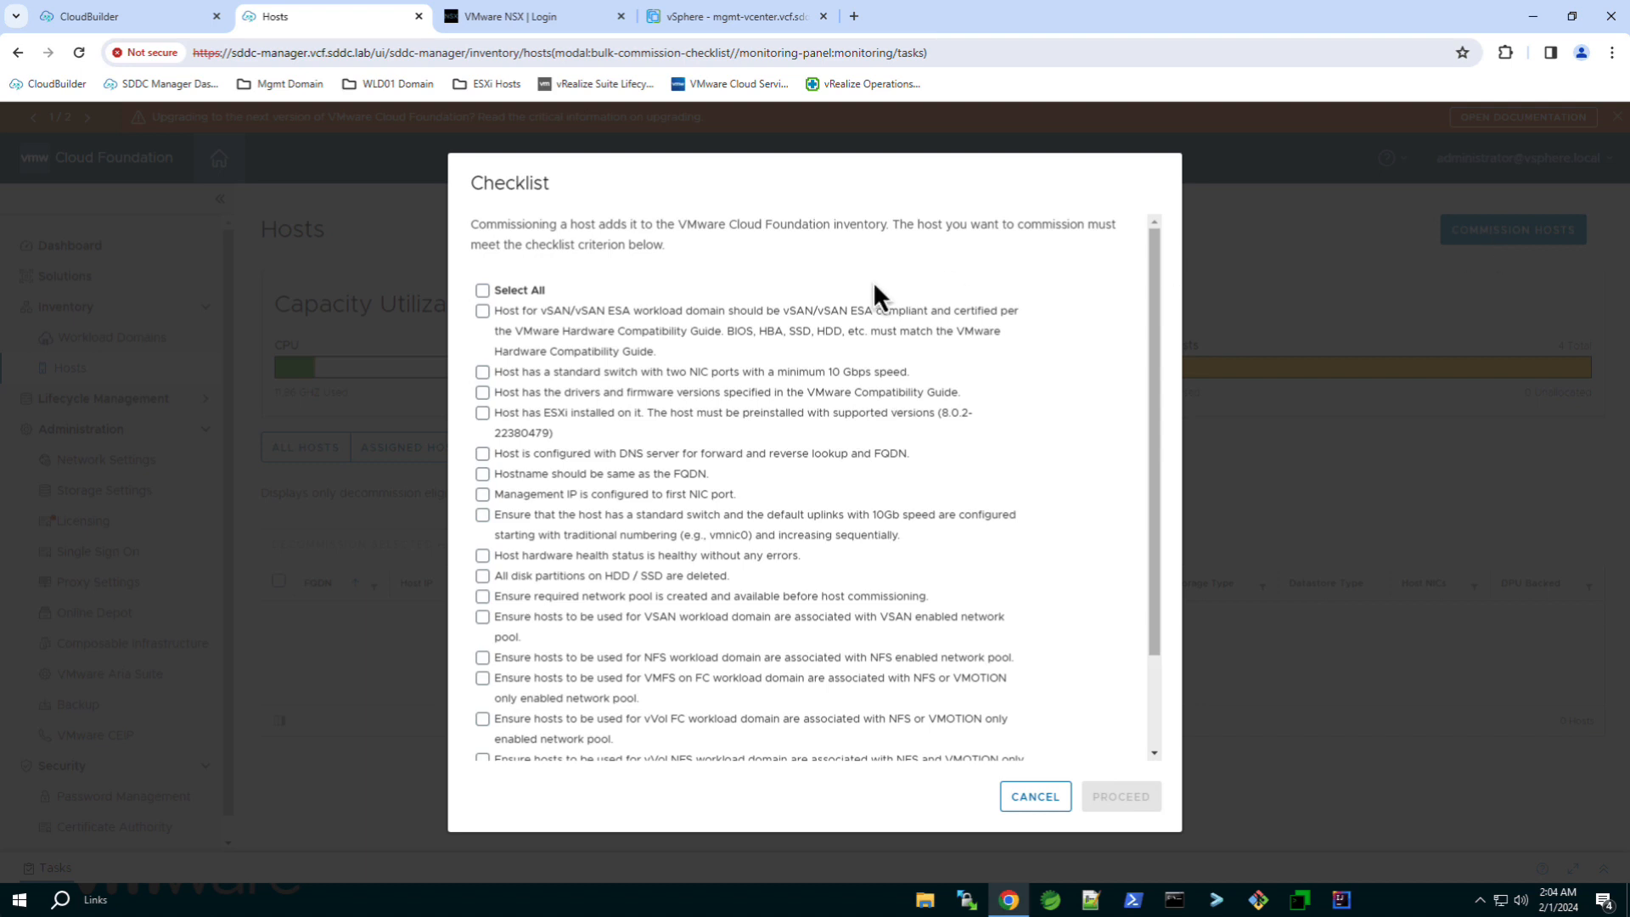
click(483, 291)
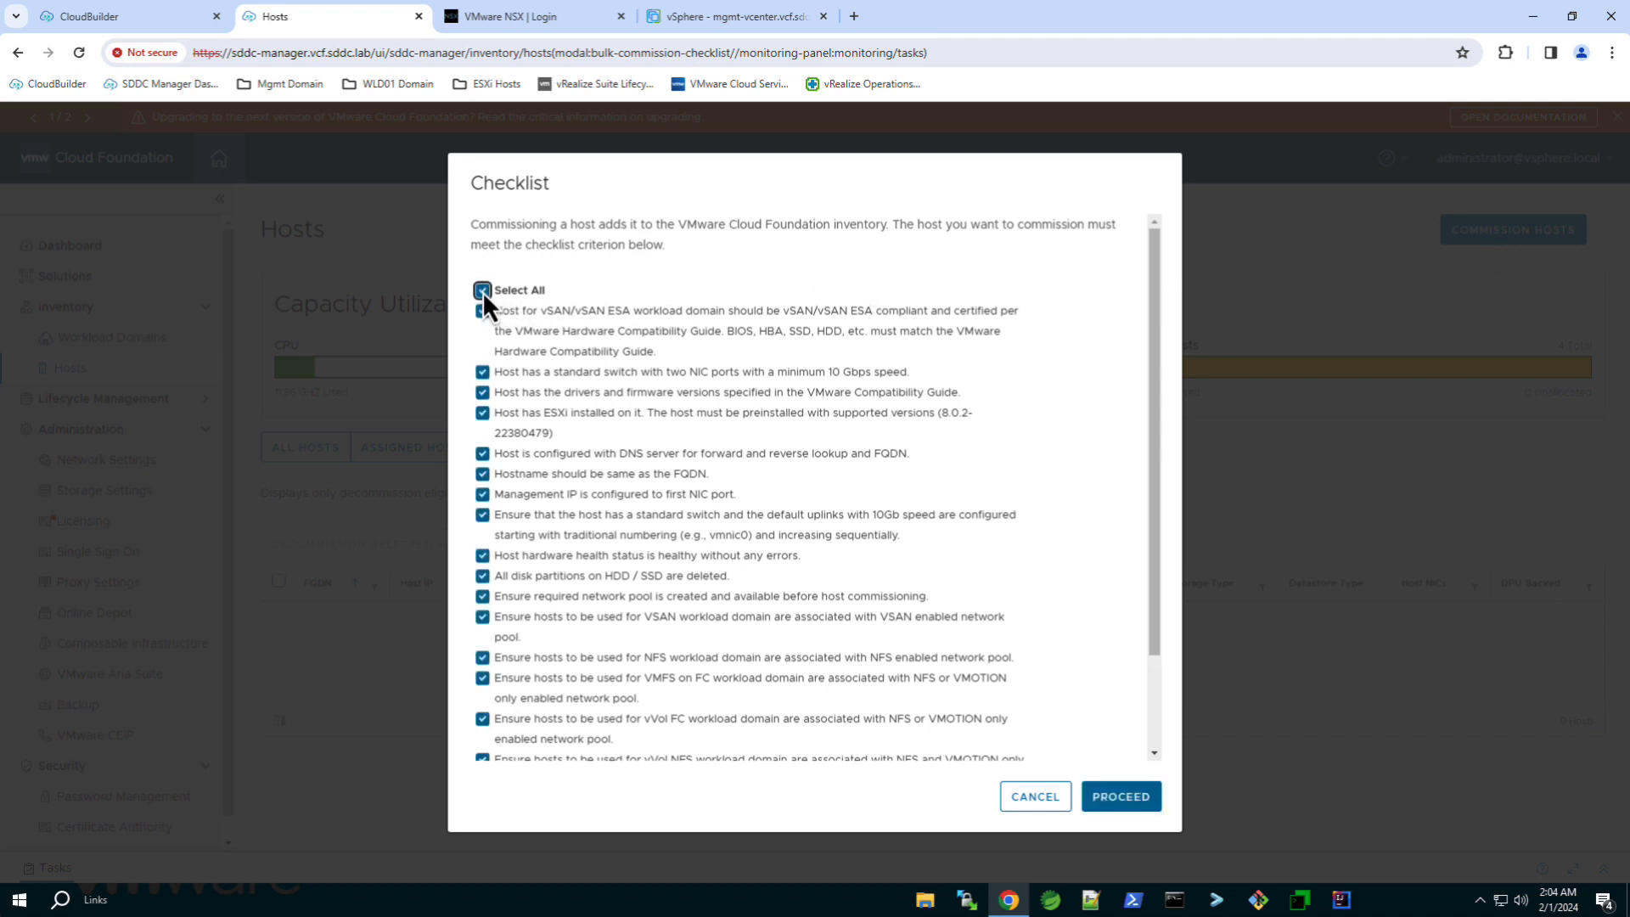
click(1121, 798)
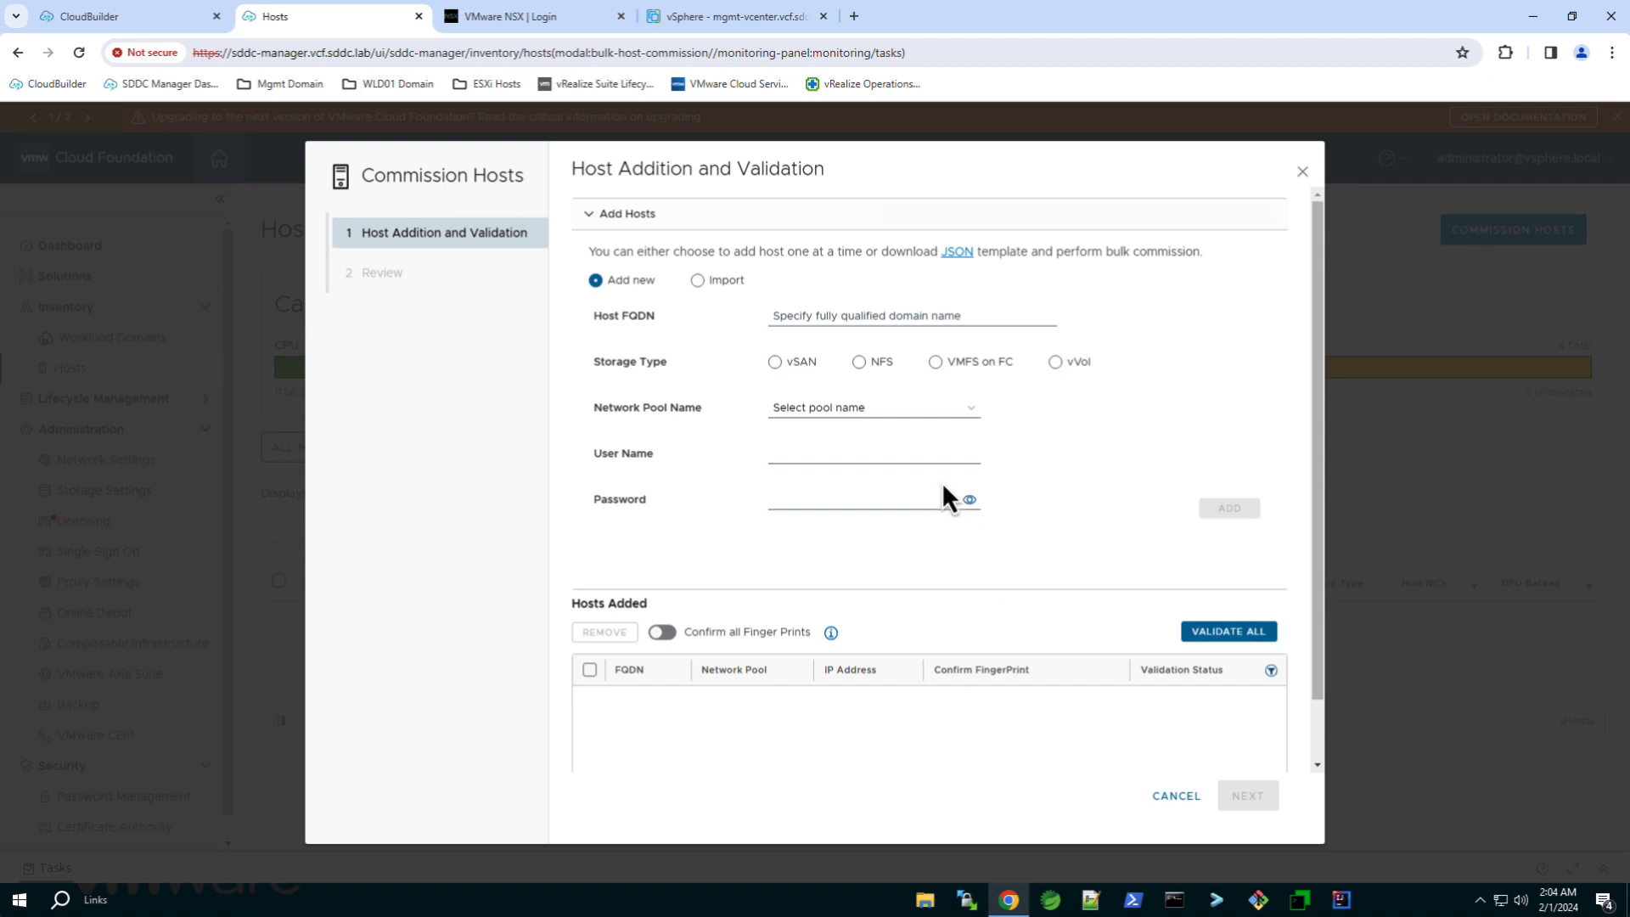
Import the hosts in bulk by uploading the file Add-Host-16.json from the BUILD folder.
click(698, 281)
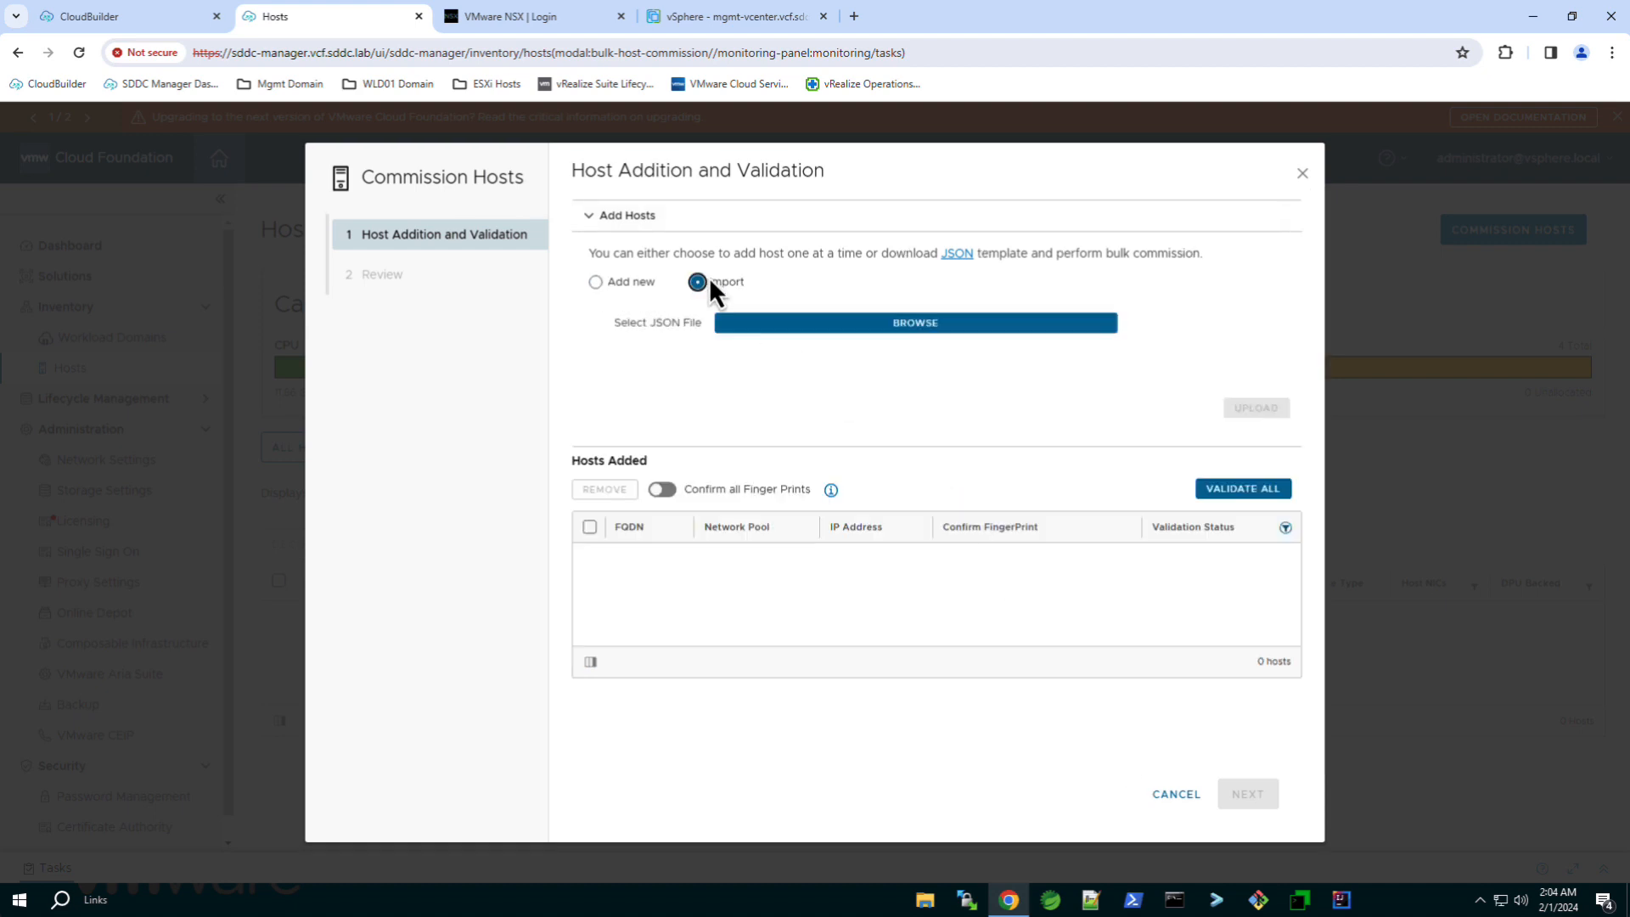
click(792, 324)
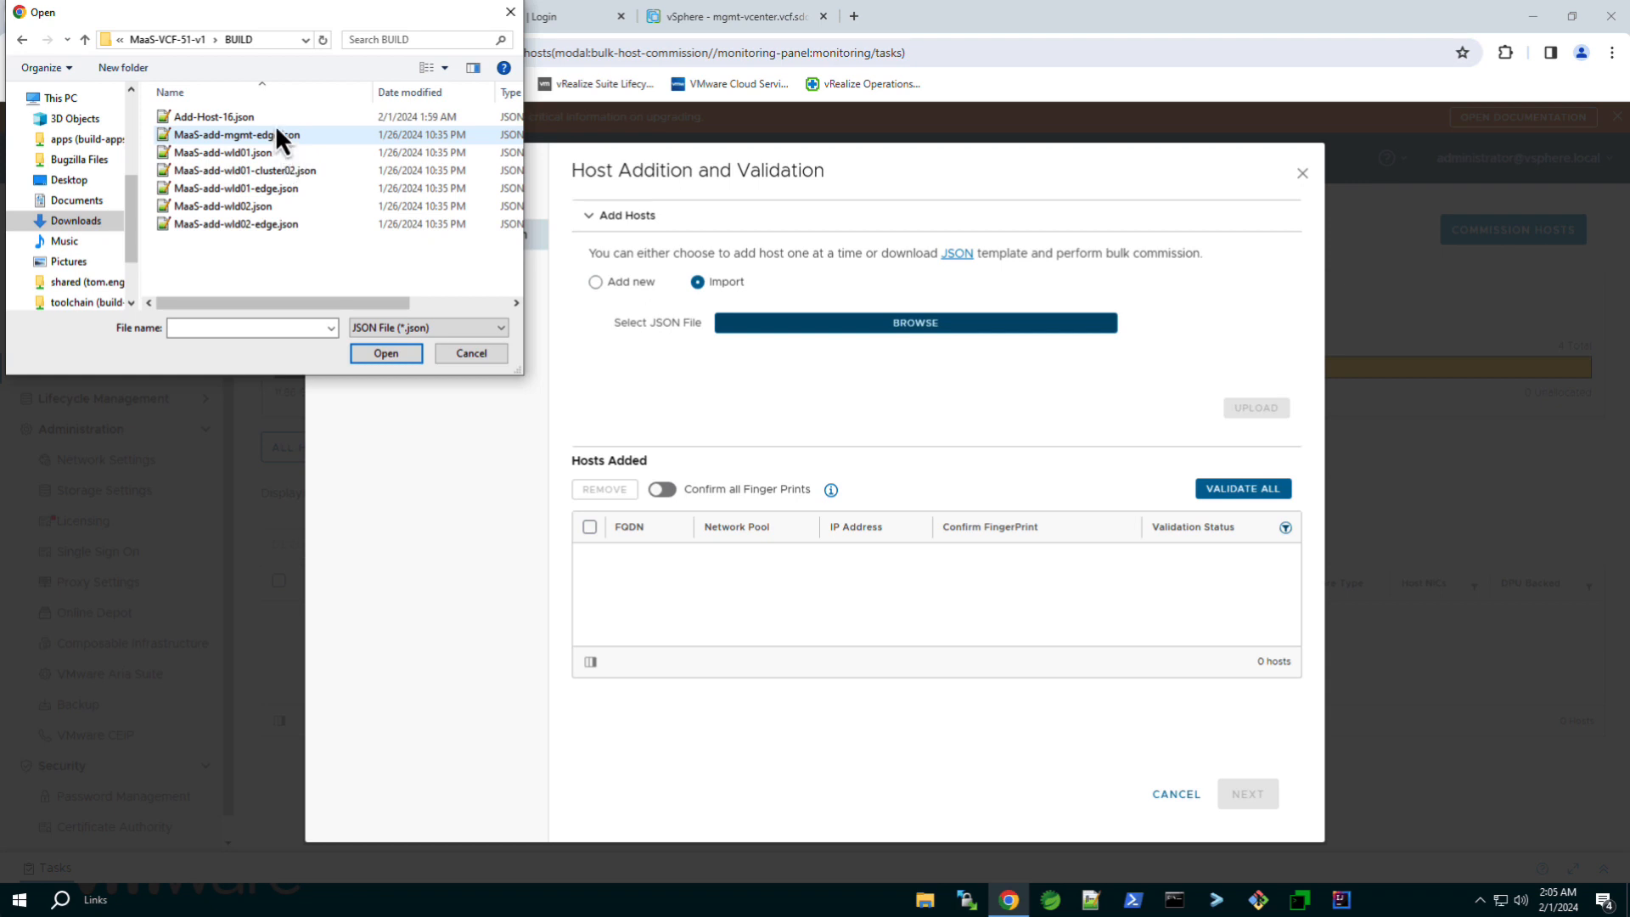
click(276, 119)
click(387, 354)
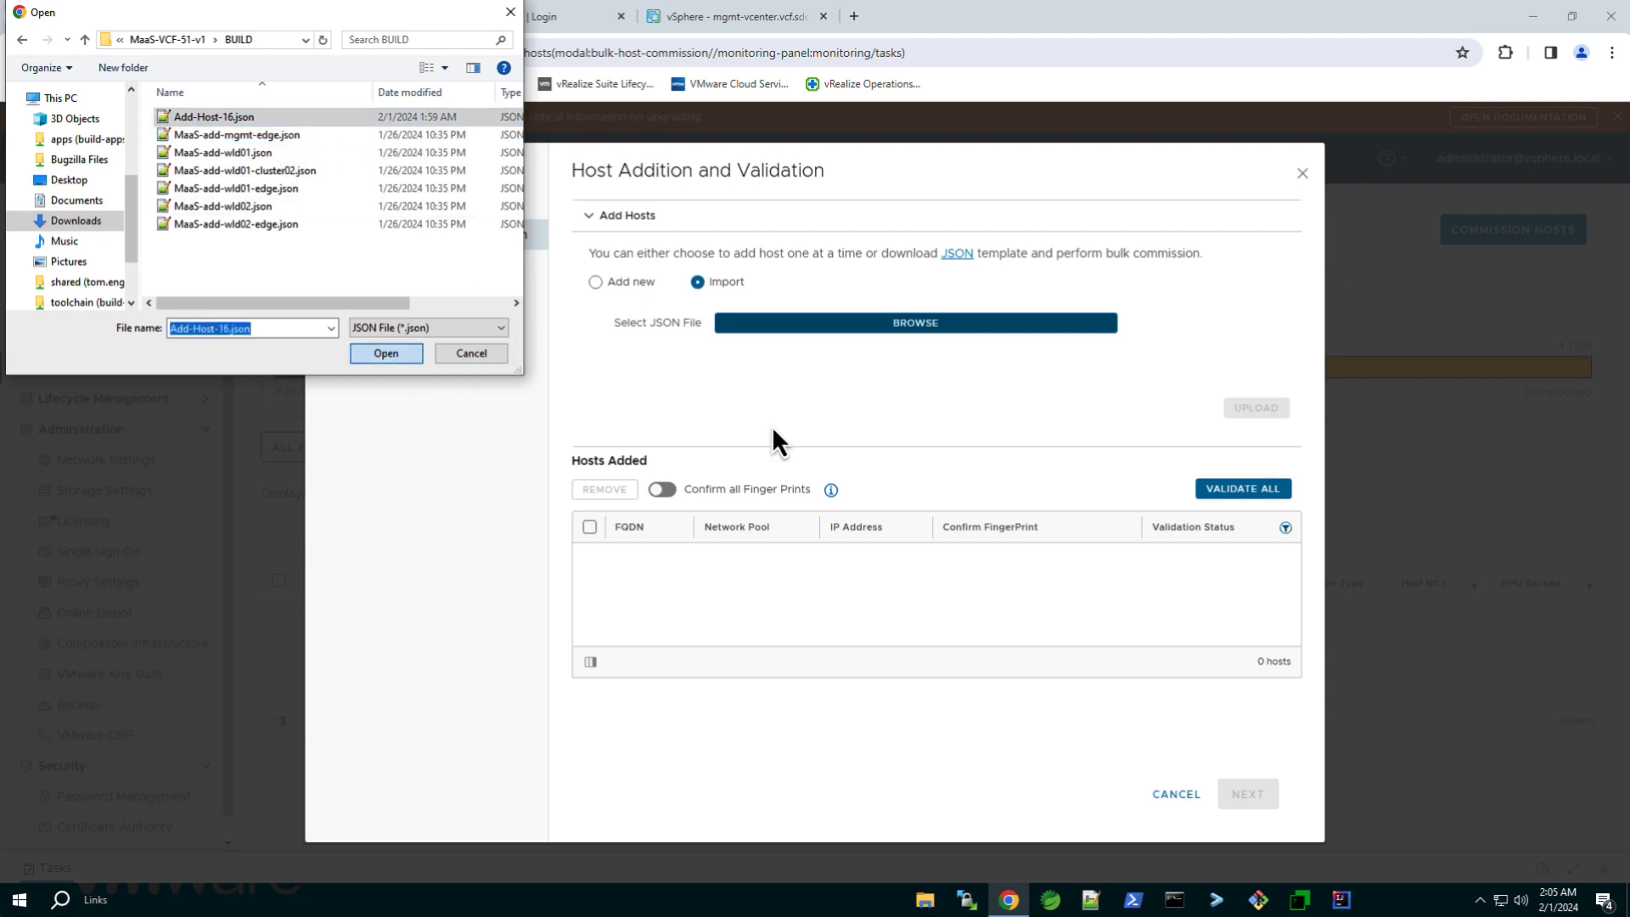
click(1261, 407)
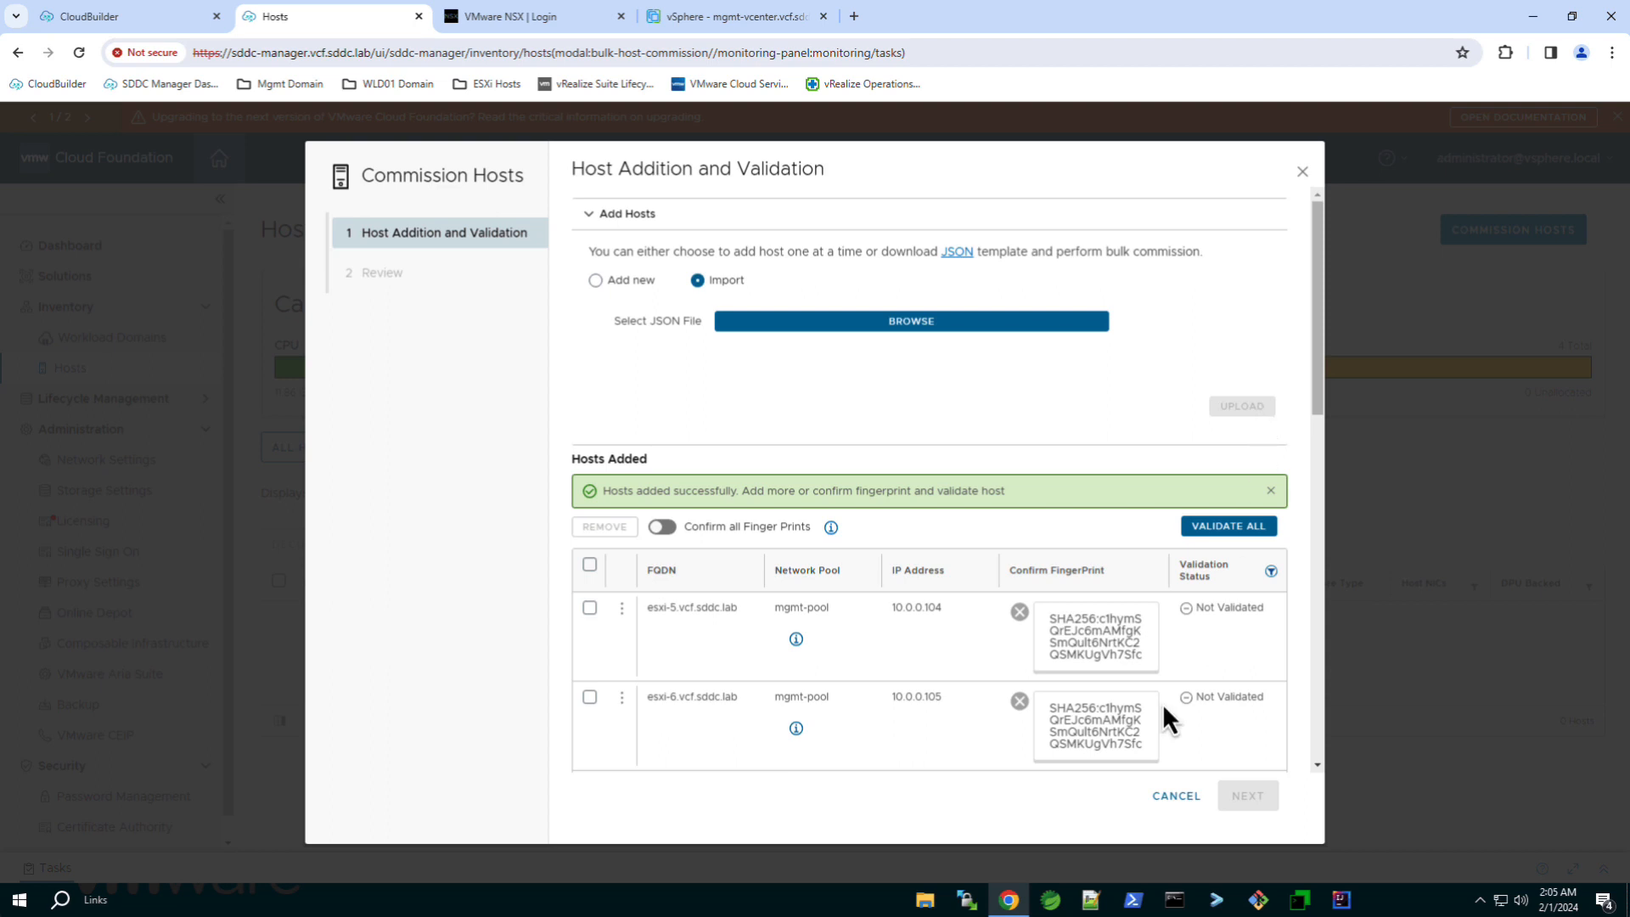
Open Add-Host-16.json from File Explorer in Notepad++ to examine its host specifications, and close both windows.
click(926, 905)
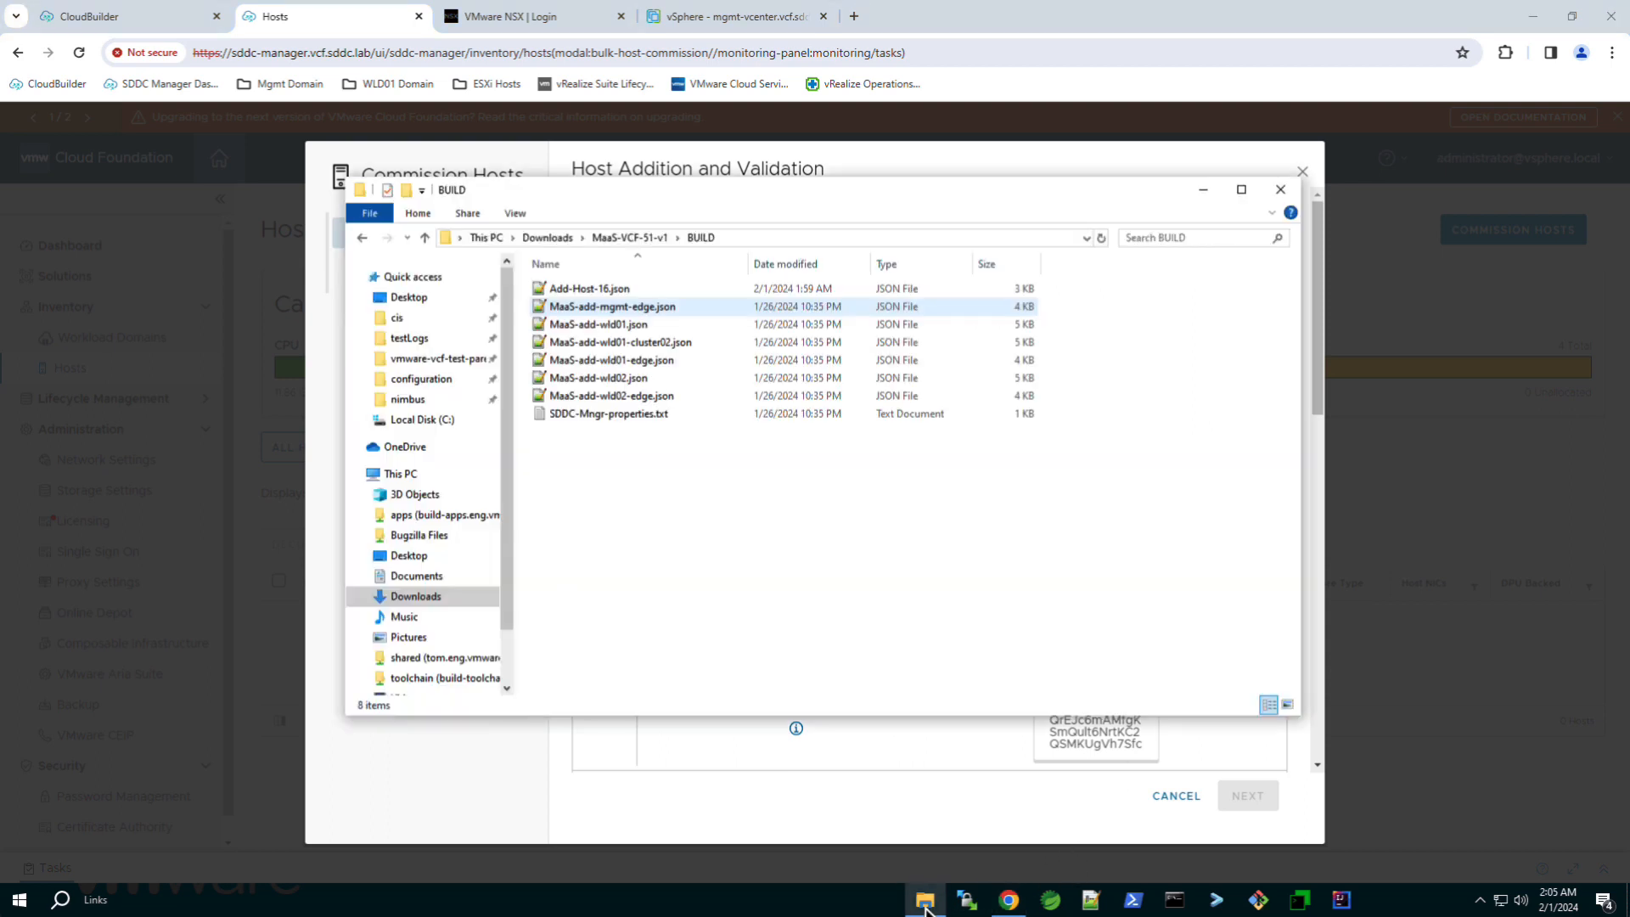
right_click(618, 288)
click(674, 338)
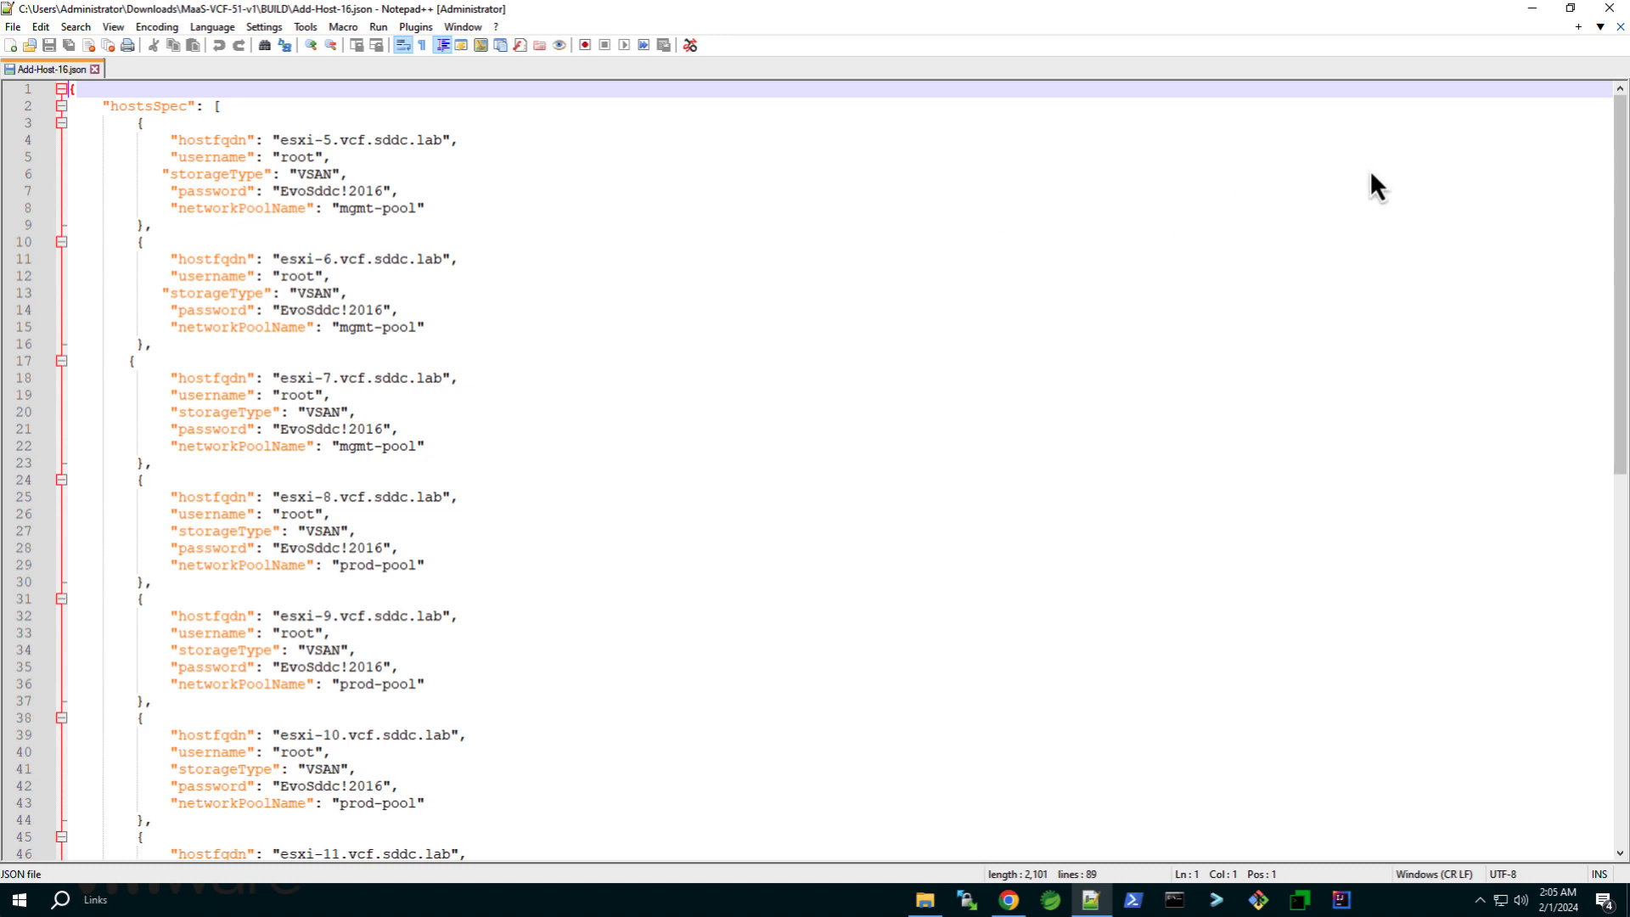
click(1610, 8)
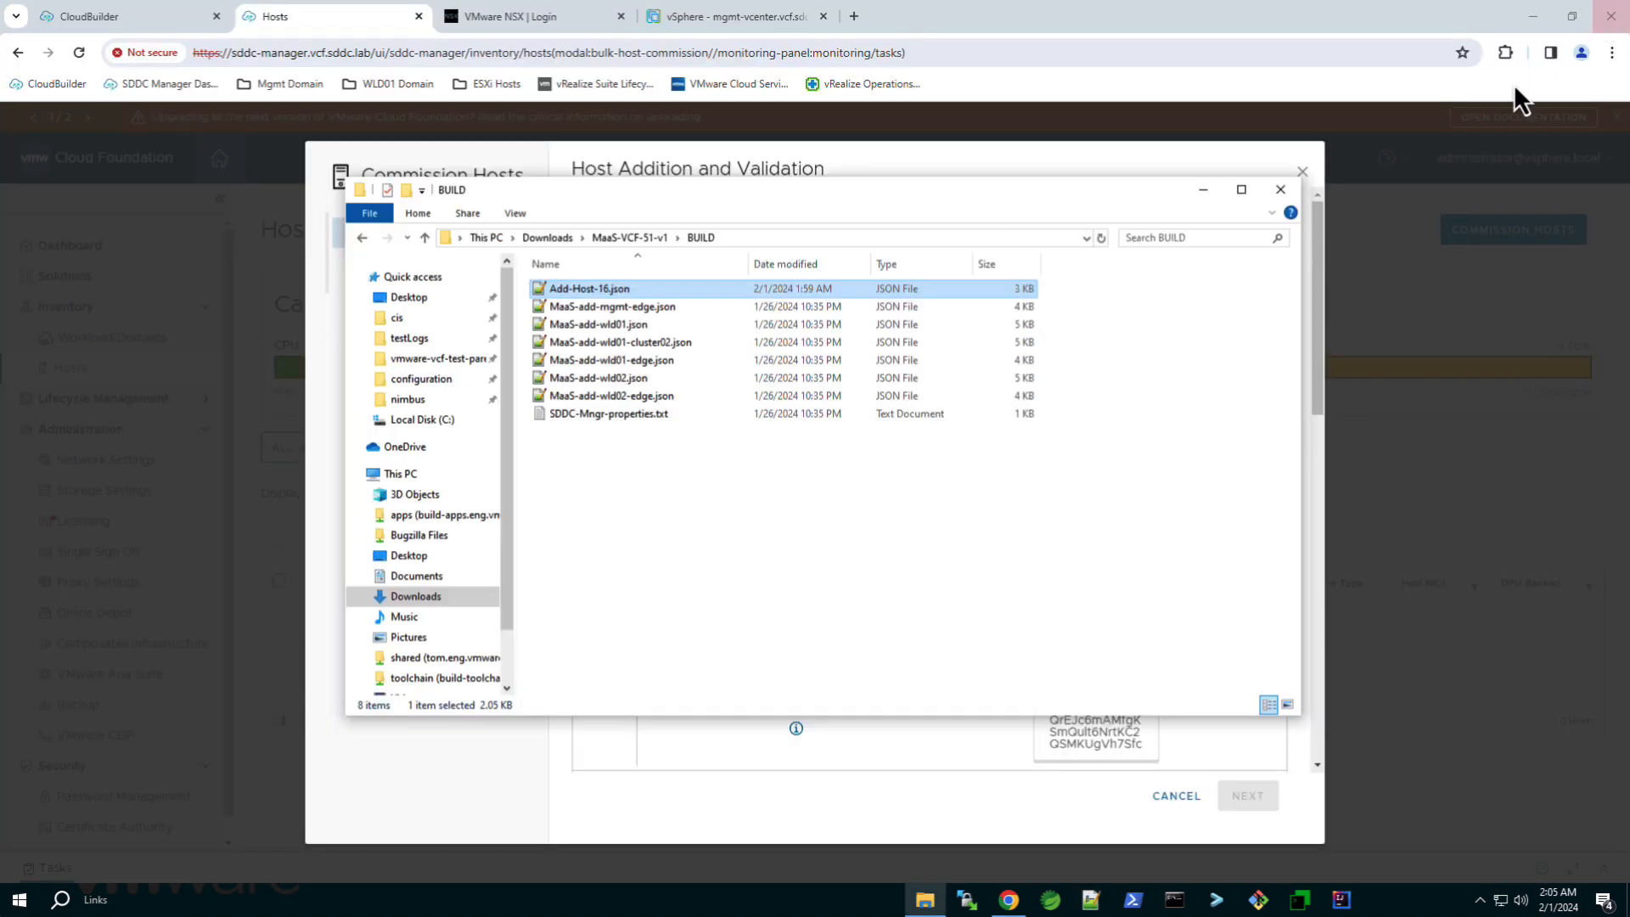
click(1281, 192)
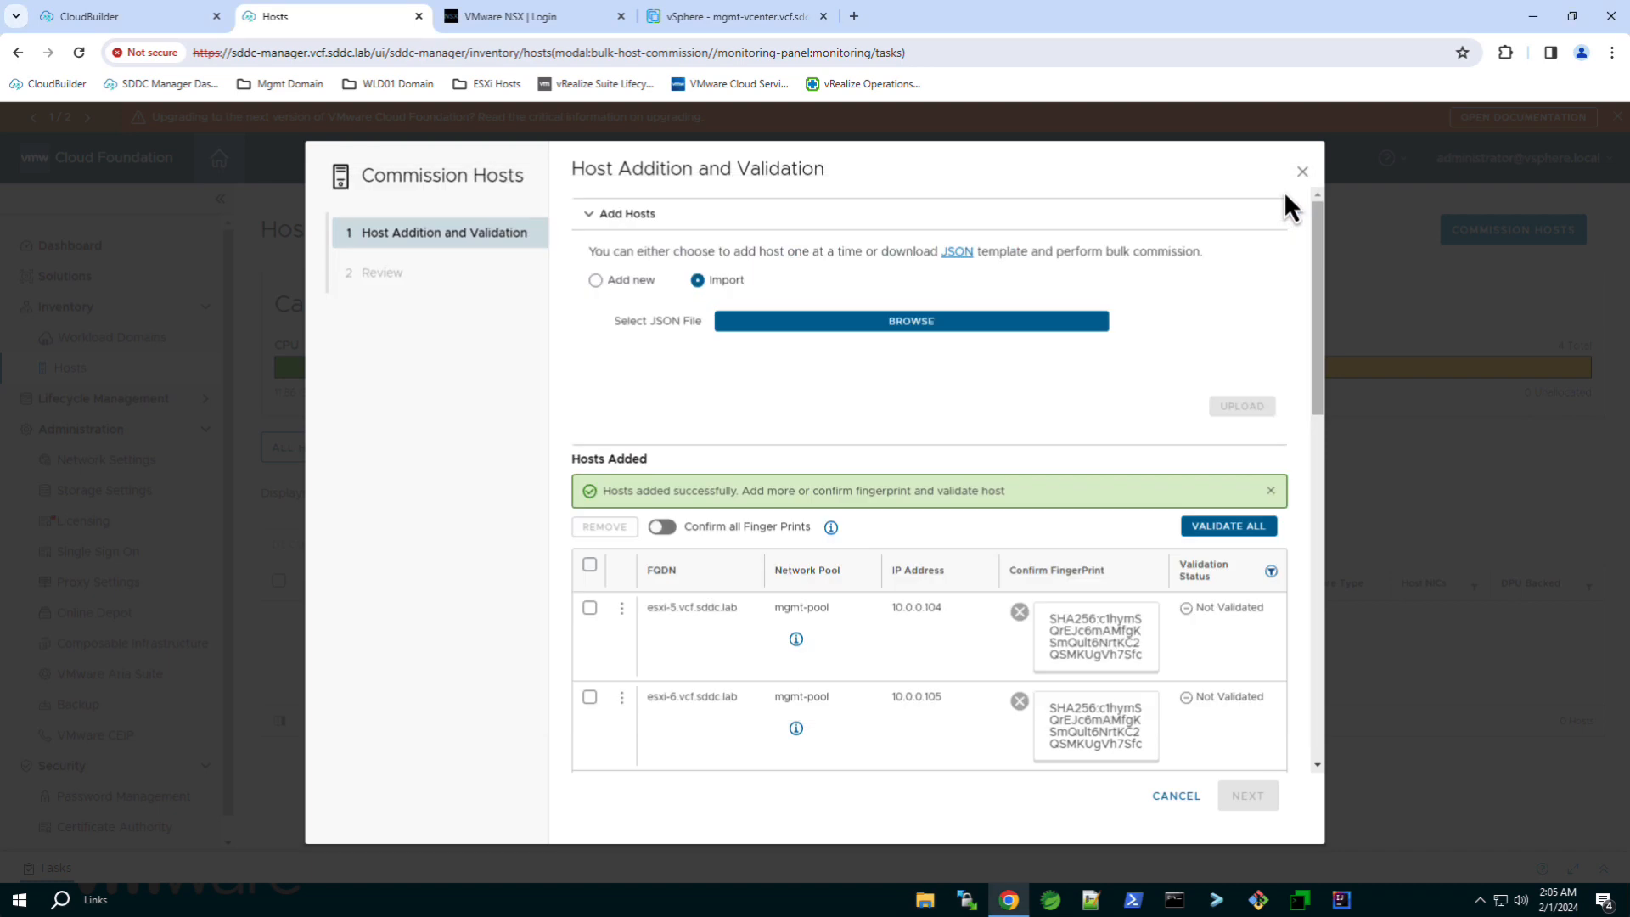
Validate all imported hosts, commission them with failed hosts skipped, and expand the task list to monitor the commissioning.
click(1264, 533)
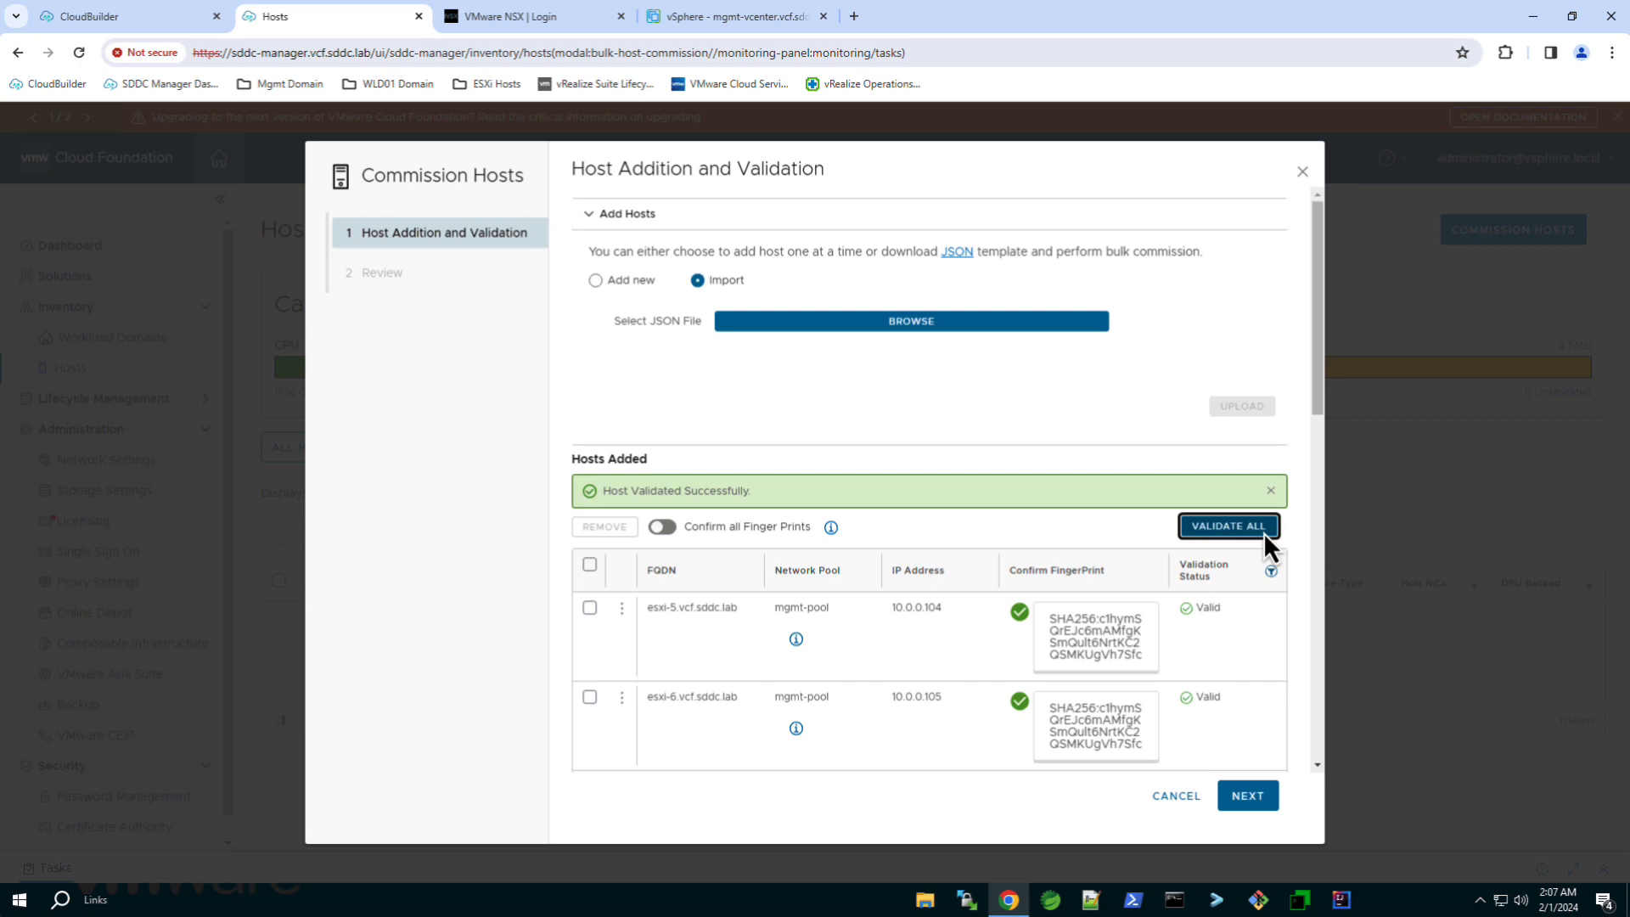
click(1274, 798)
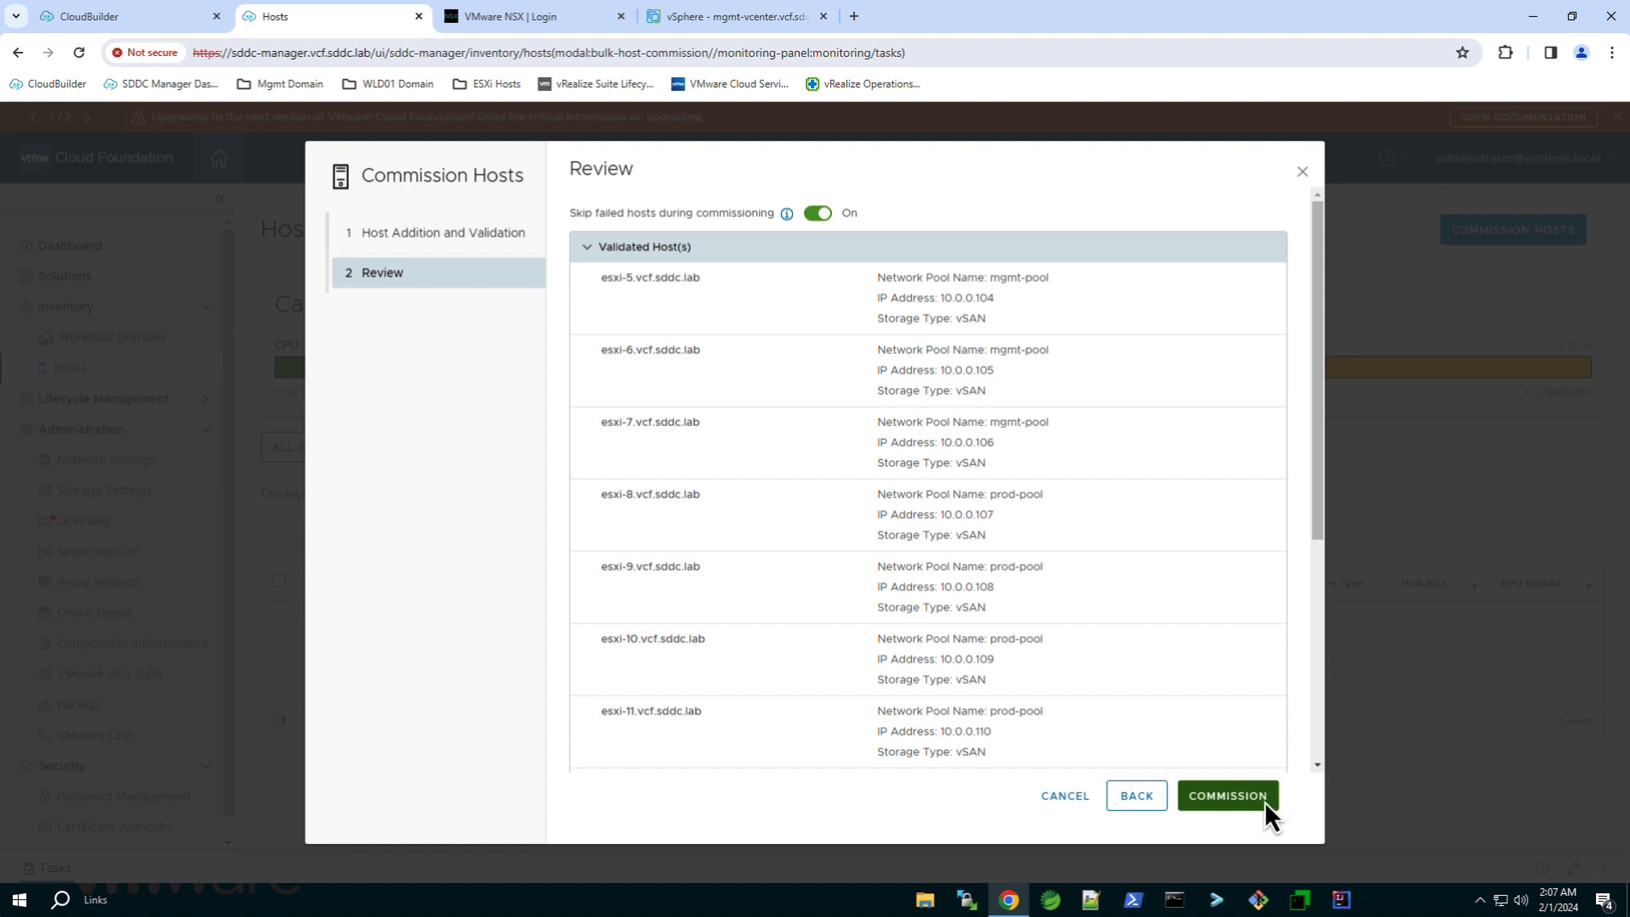
click(1265, 801)
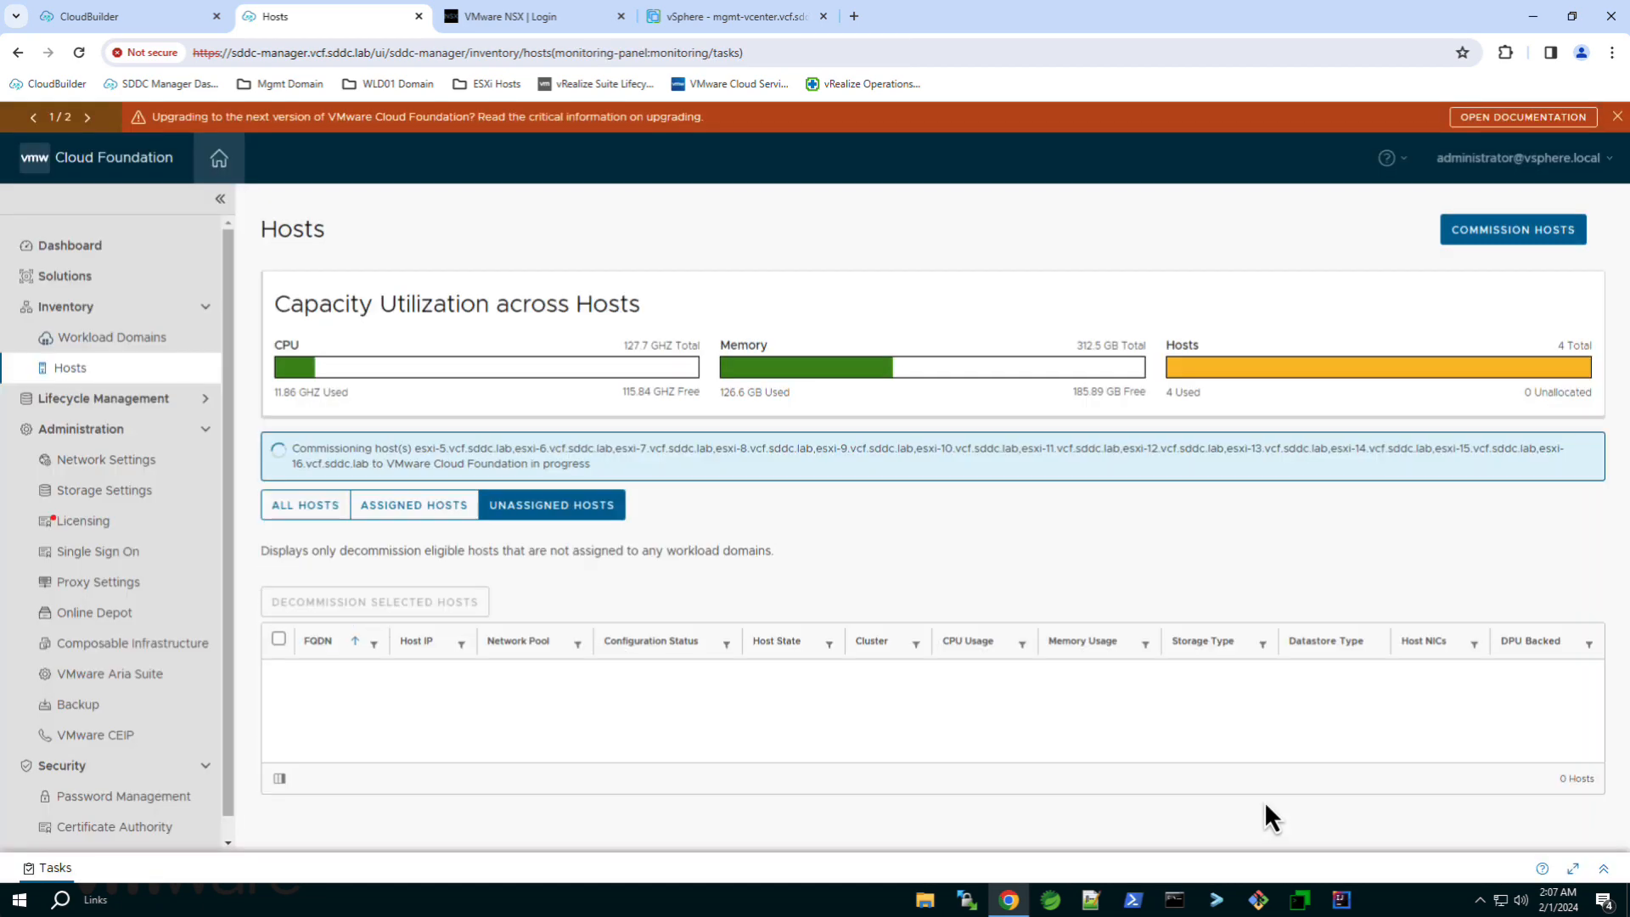
click(1604, 870)
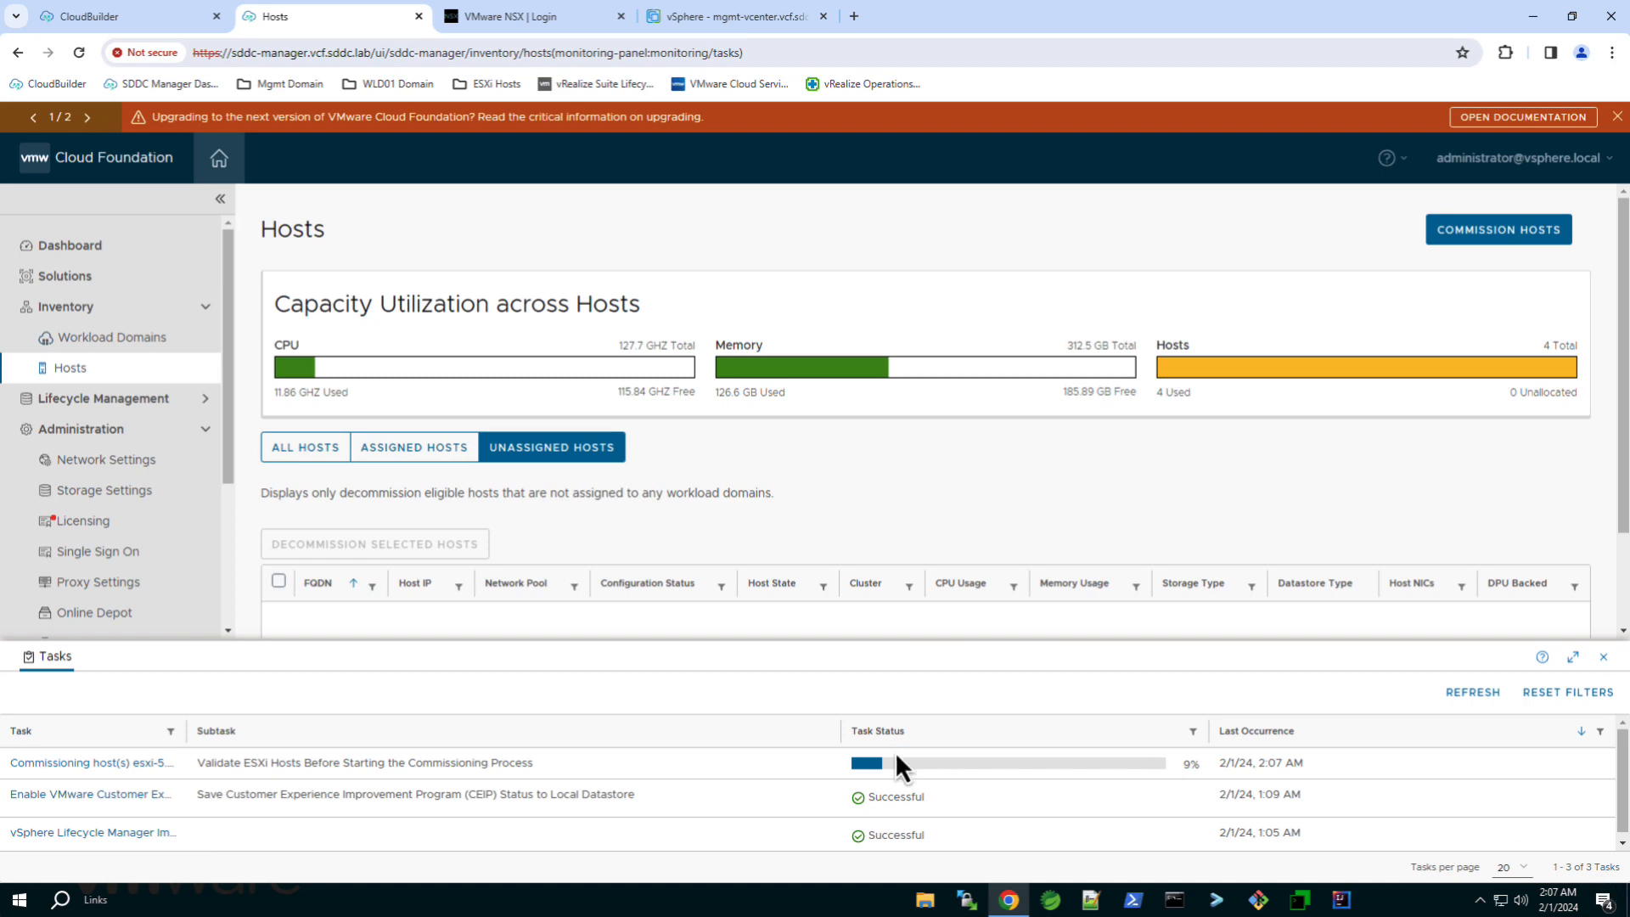
Enlarge the task list, examine the subtasks of the host commissioning task, and return to the reduced task list.
click(1573, 658)
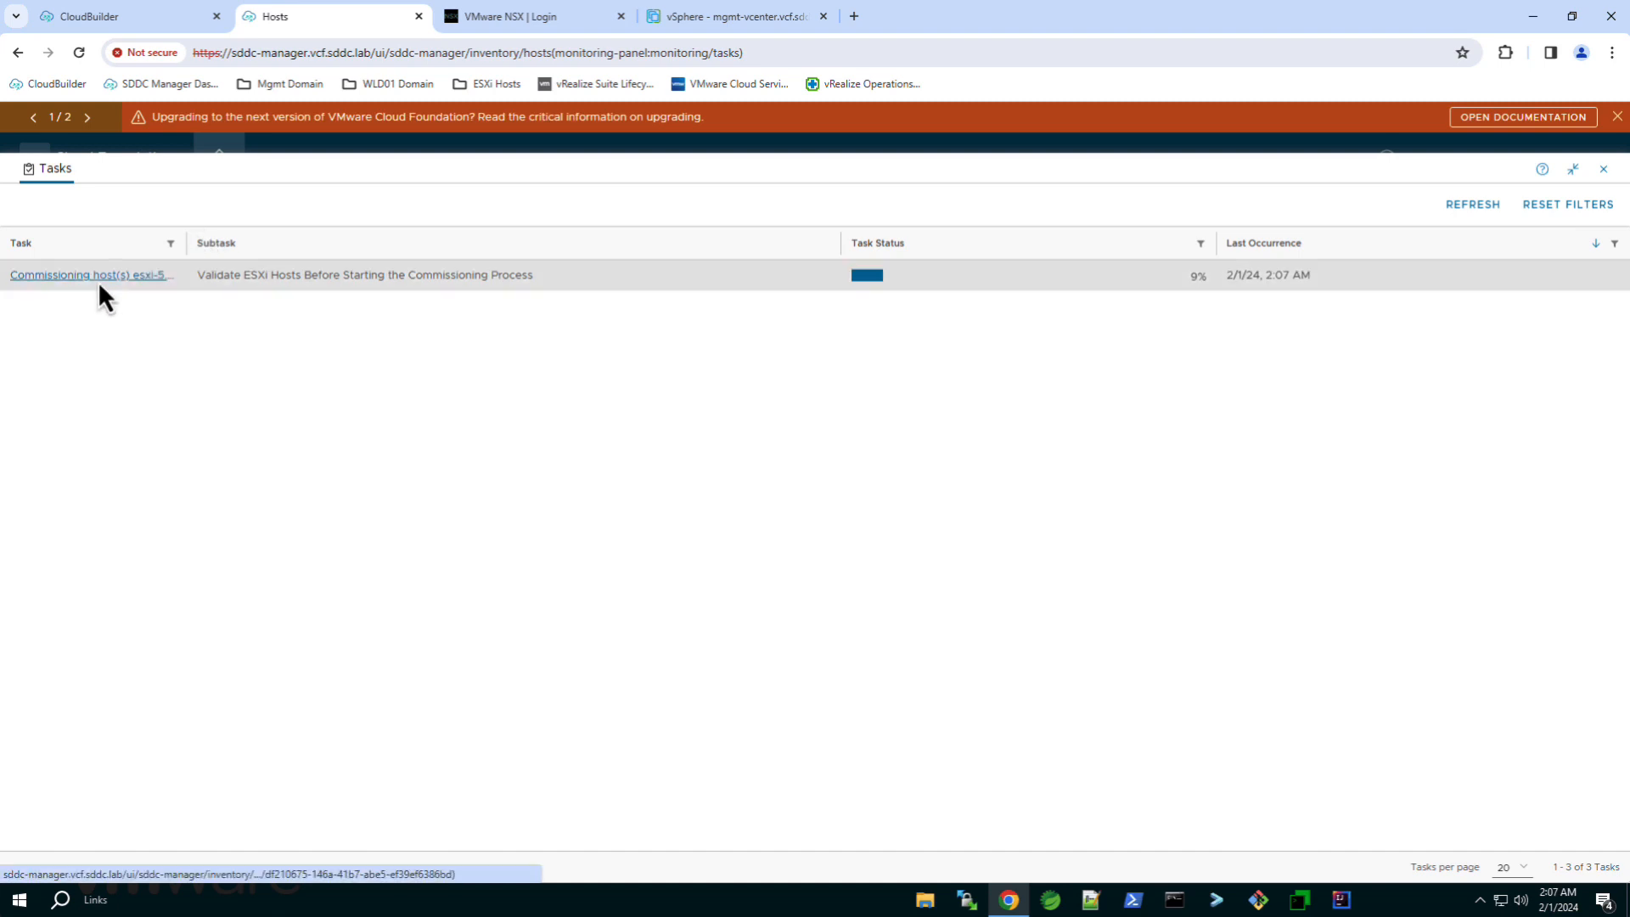
click(98, 282)
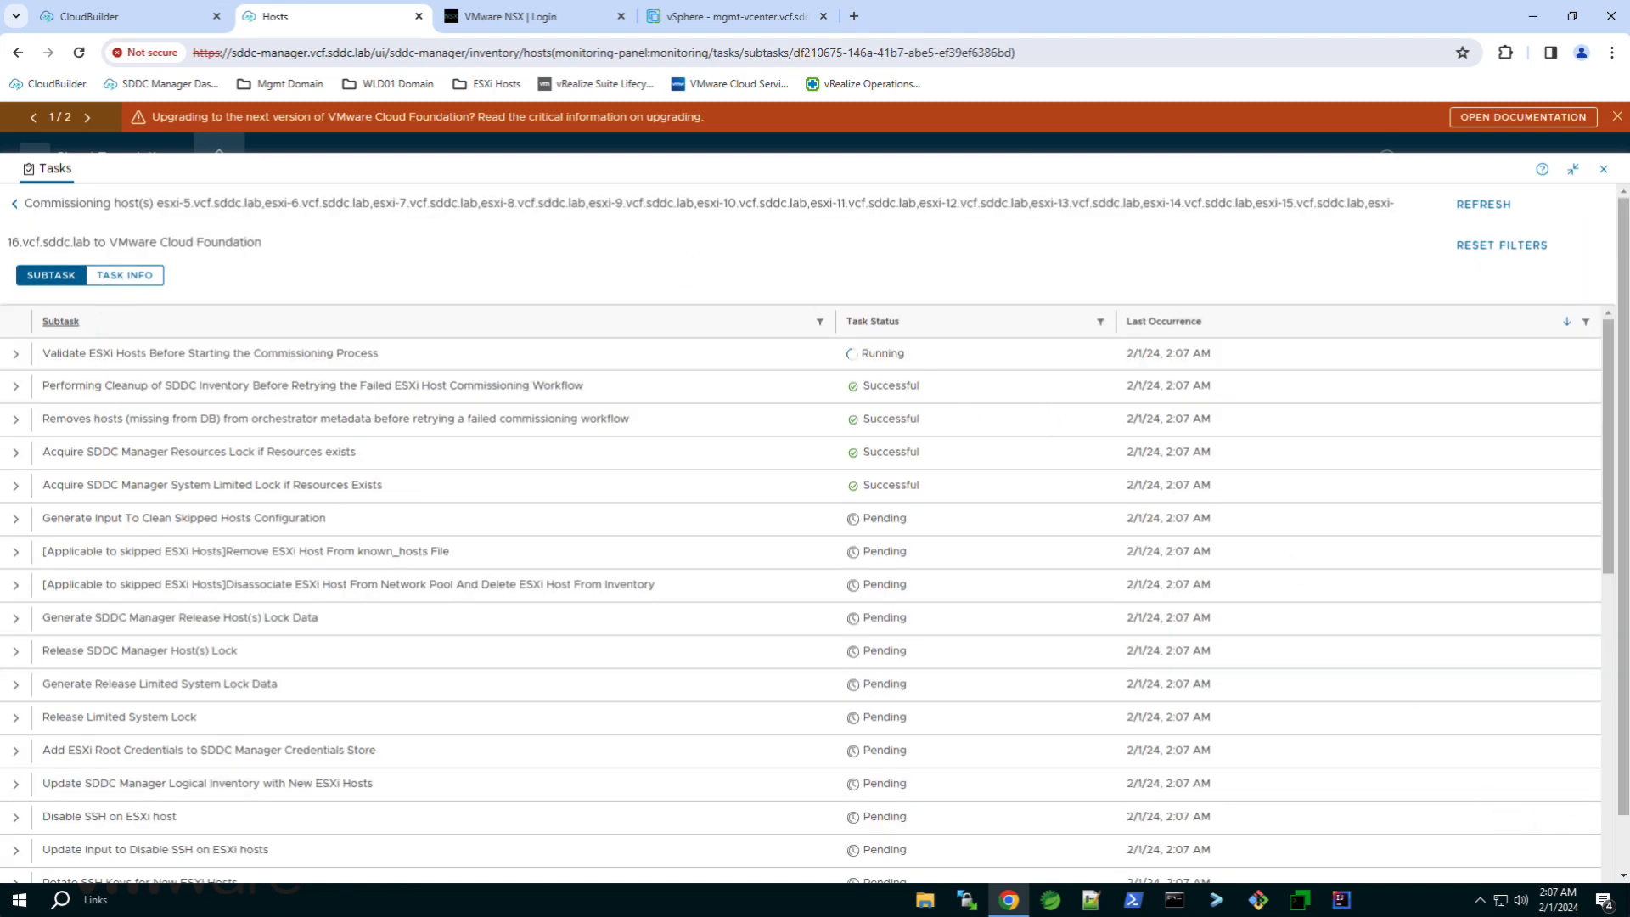
click(1612, 836)
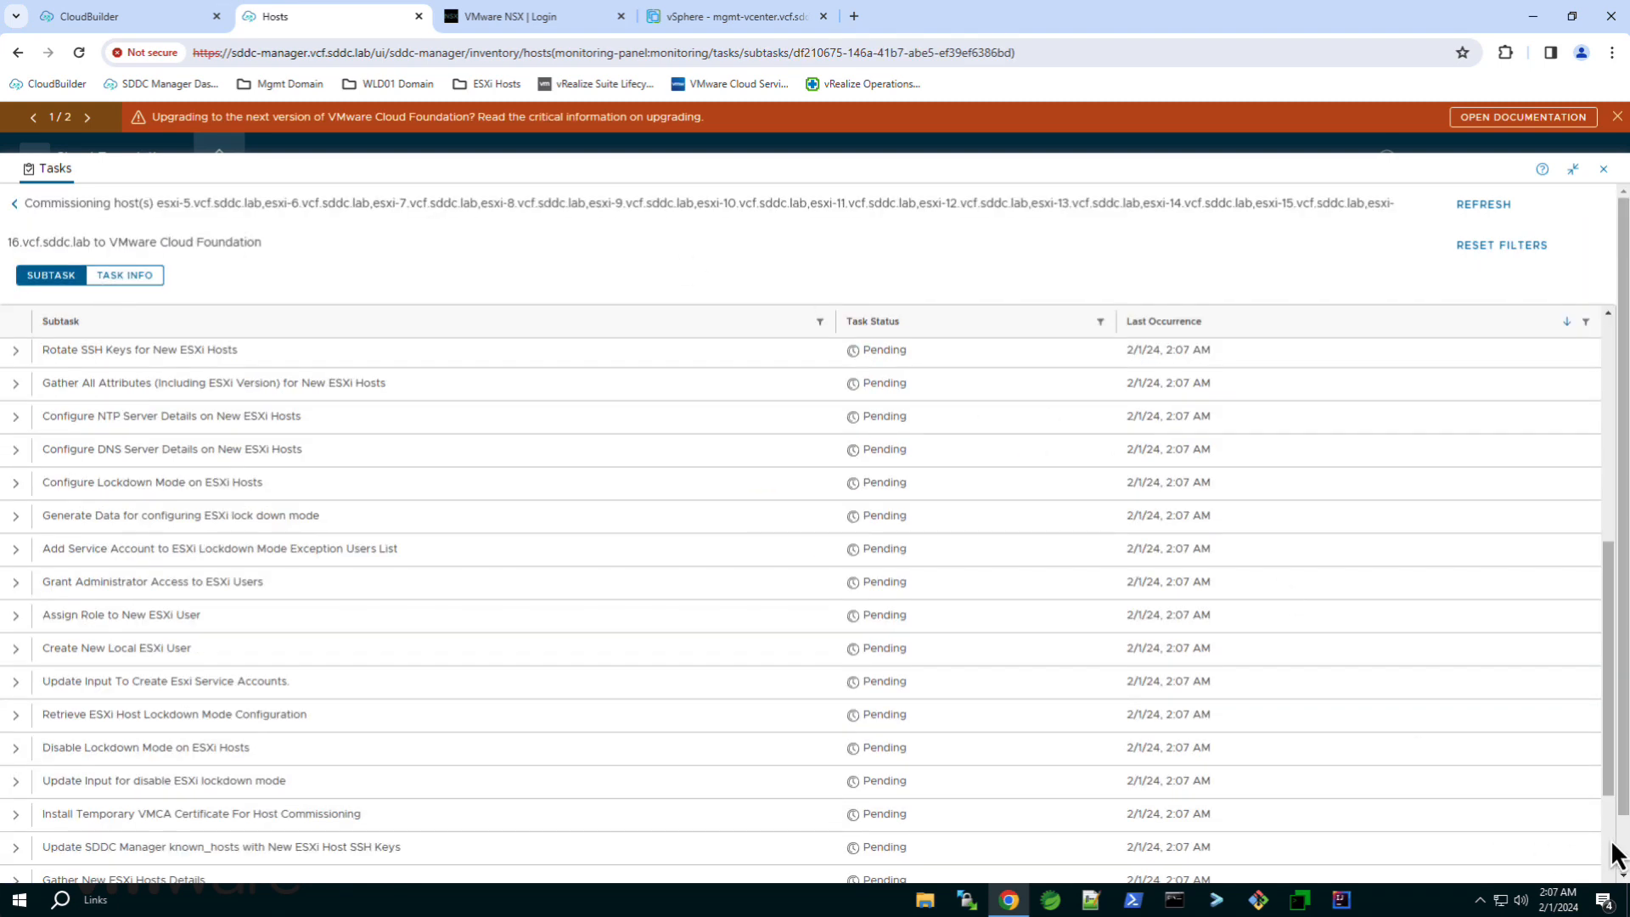
click(1616, 850)
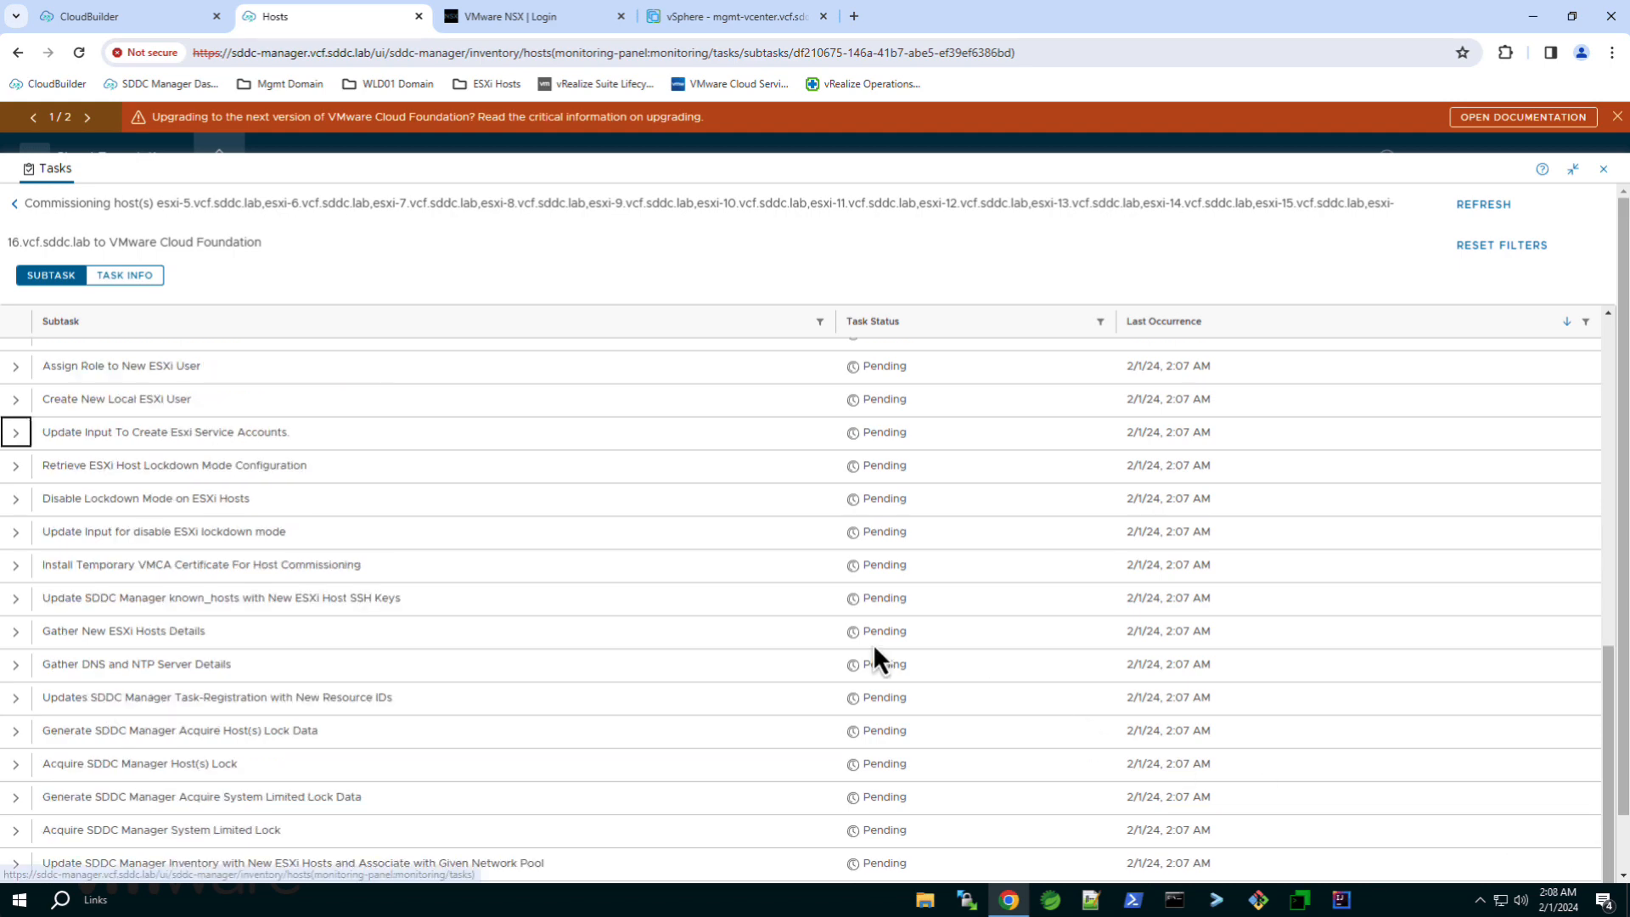
click(14, 204)
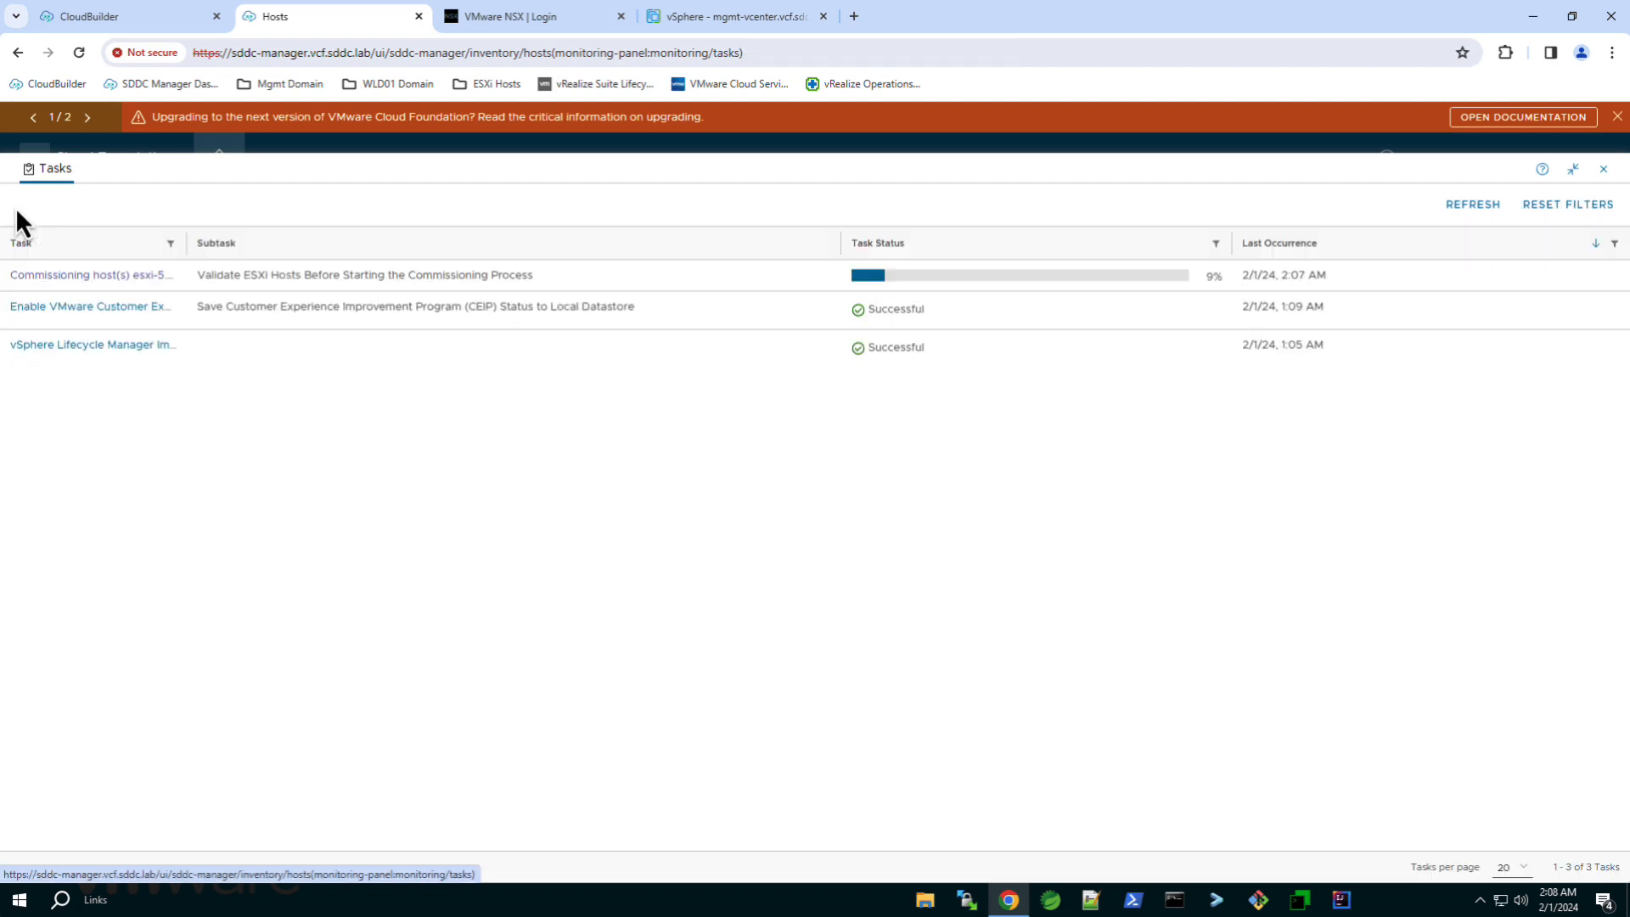
click(1572, 171)
Refresh the task statuses, collapse the task list and examine the newly commissioned unassigned hosts.
click(1486, 694)
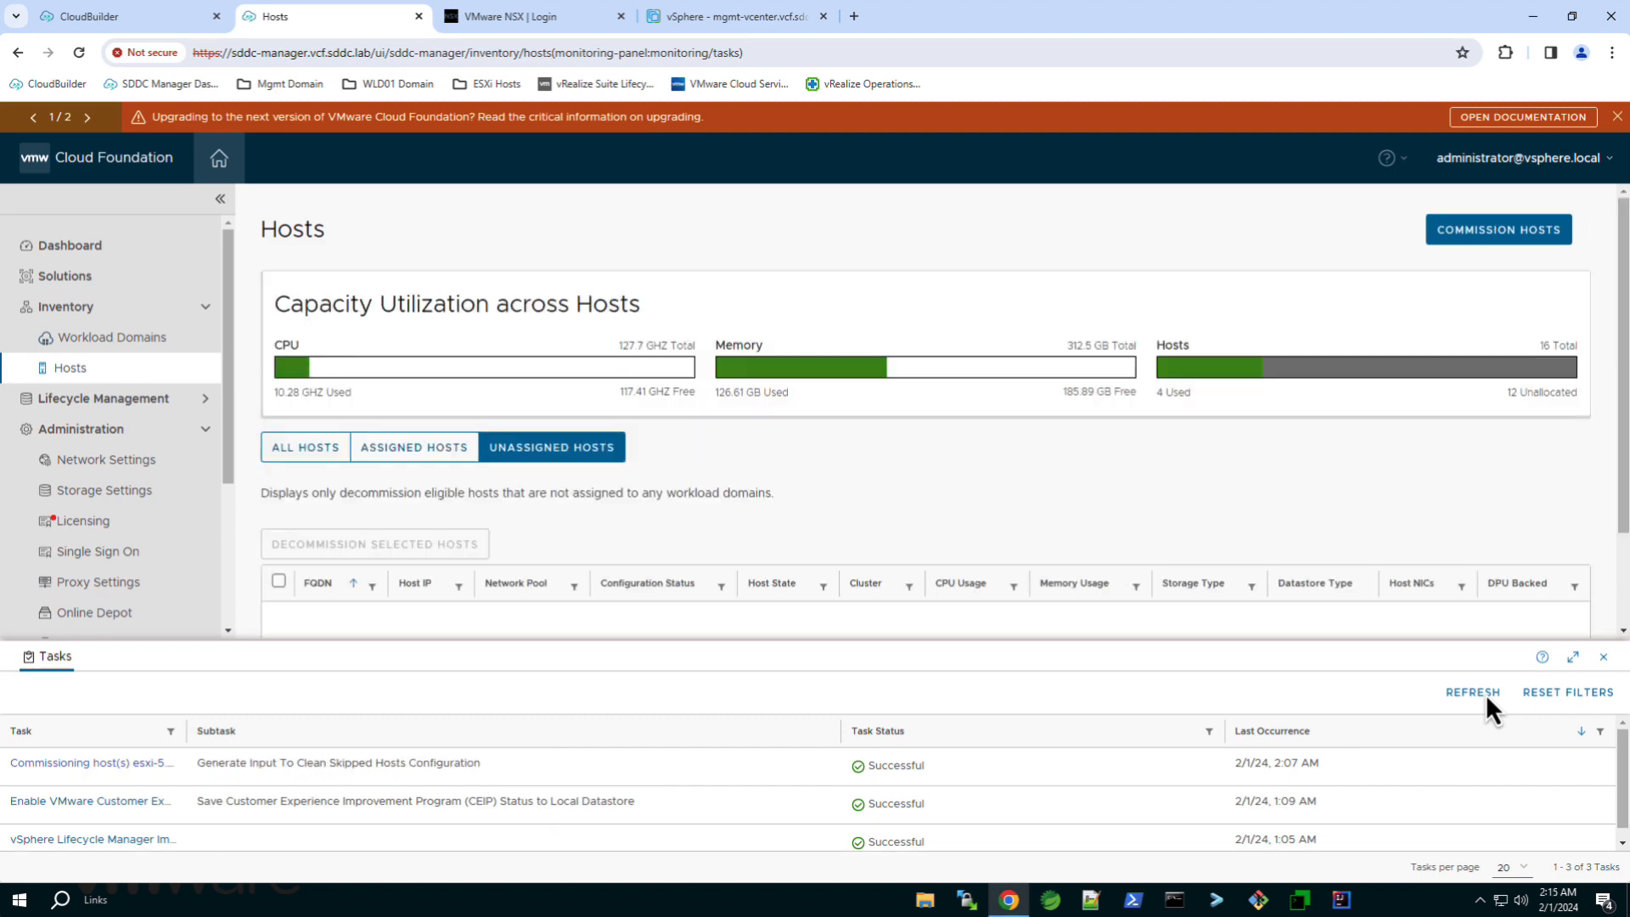
click(1603, 657)
scroll(1624, 714, down, 3)
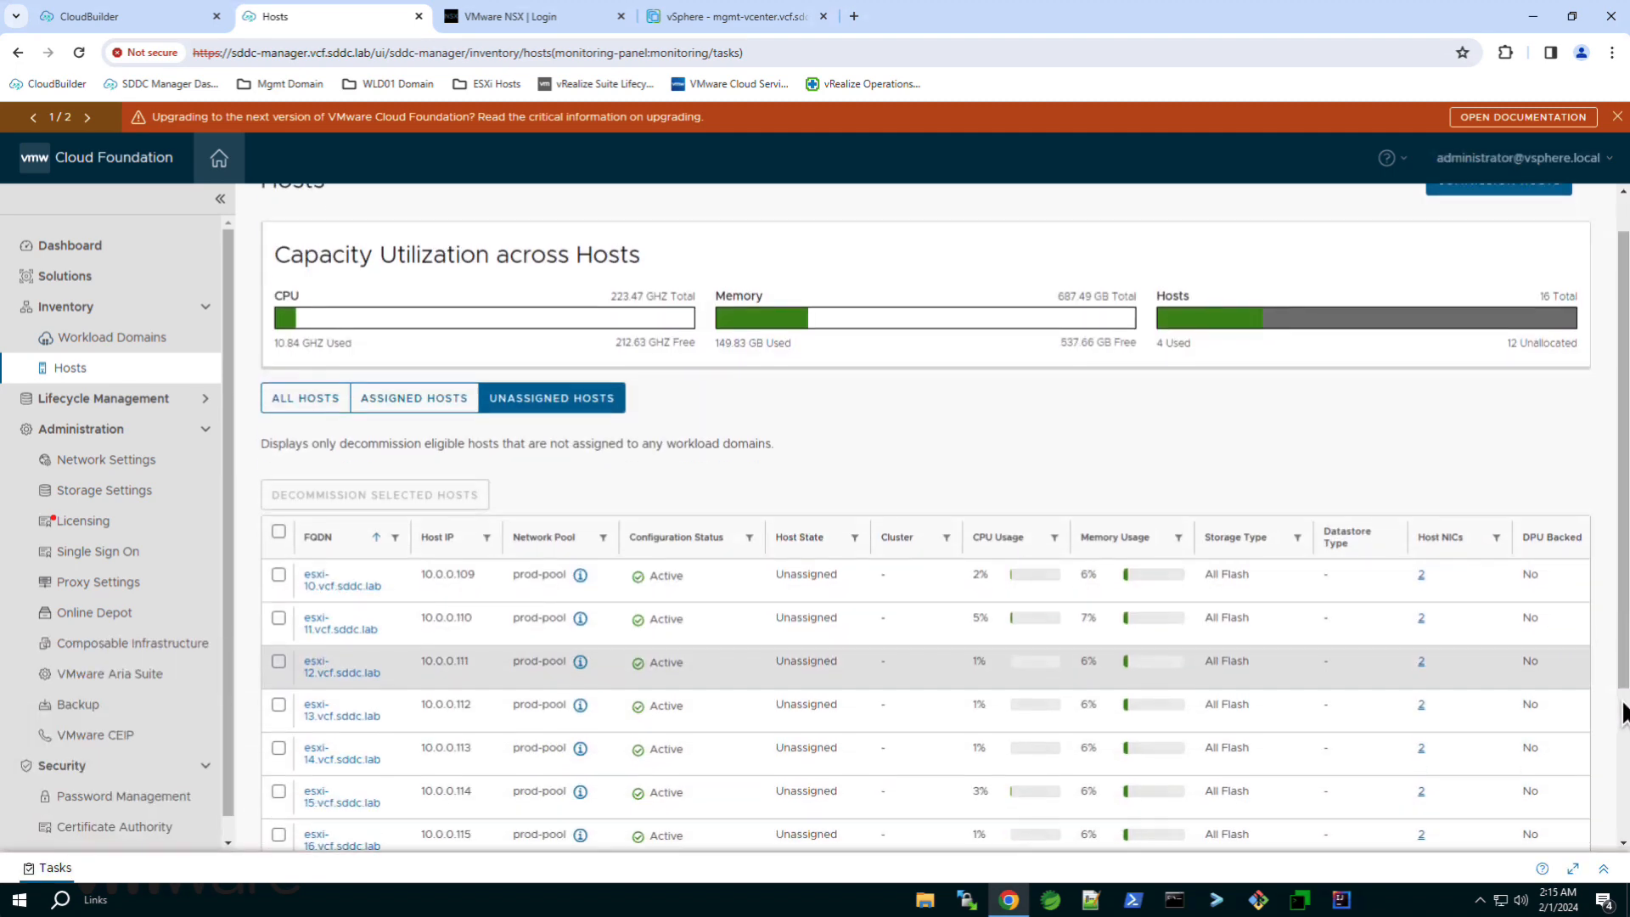